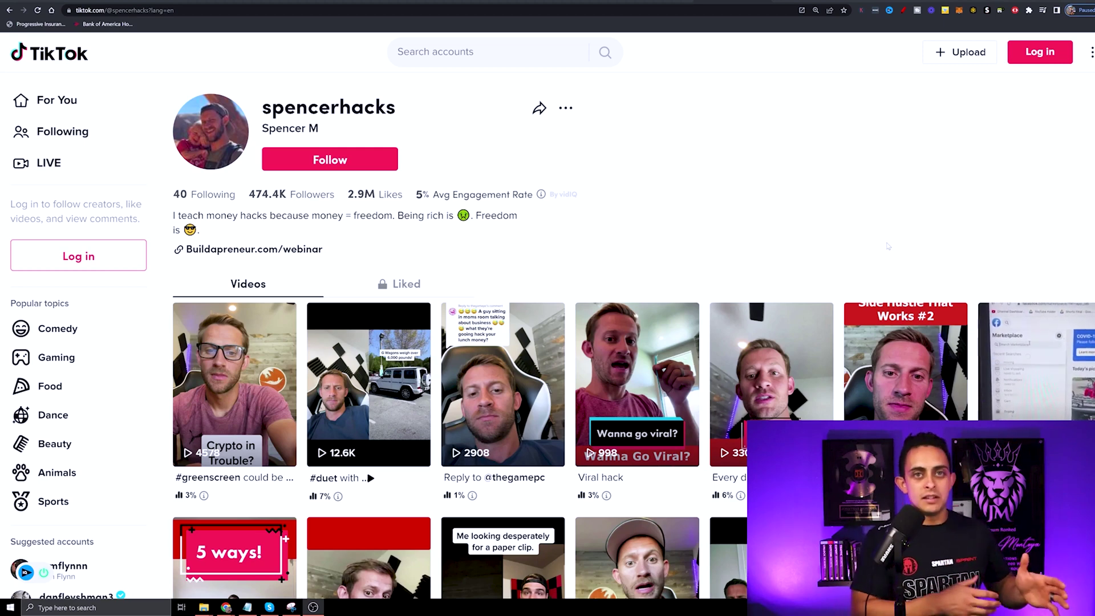
Highlight the webinar link in the TikTok creator's bio
left_click_drag(323, 249, 189, 251)
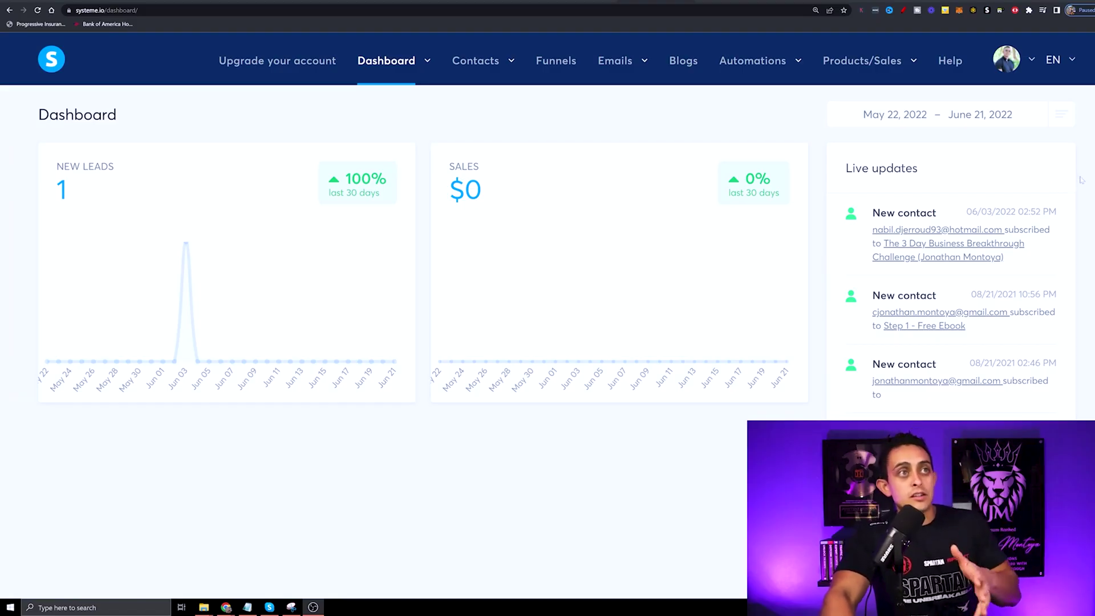
Mark the top navigation for viewers, then go to the Funnels page with its two funnels
left_click(906, 12)
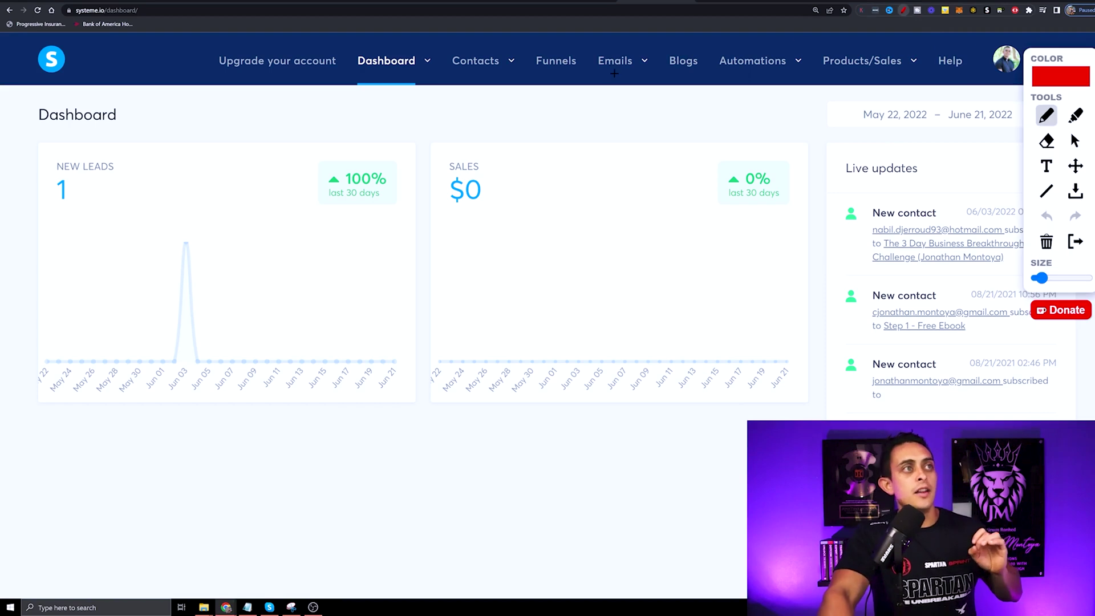
mouse_move(580, 47)
left_mouse_down()
mouse_move(525, 45)
mouse_move(586, 88)
left_mouse_up()
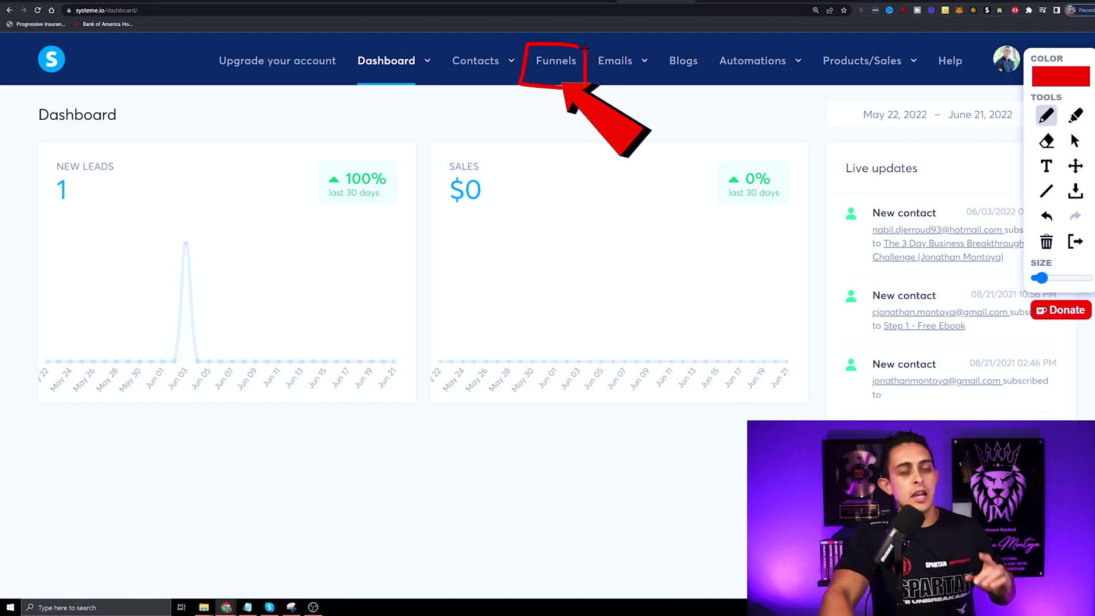
key("Escape")
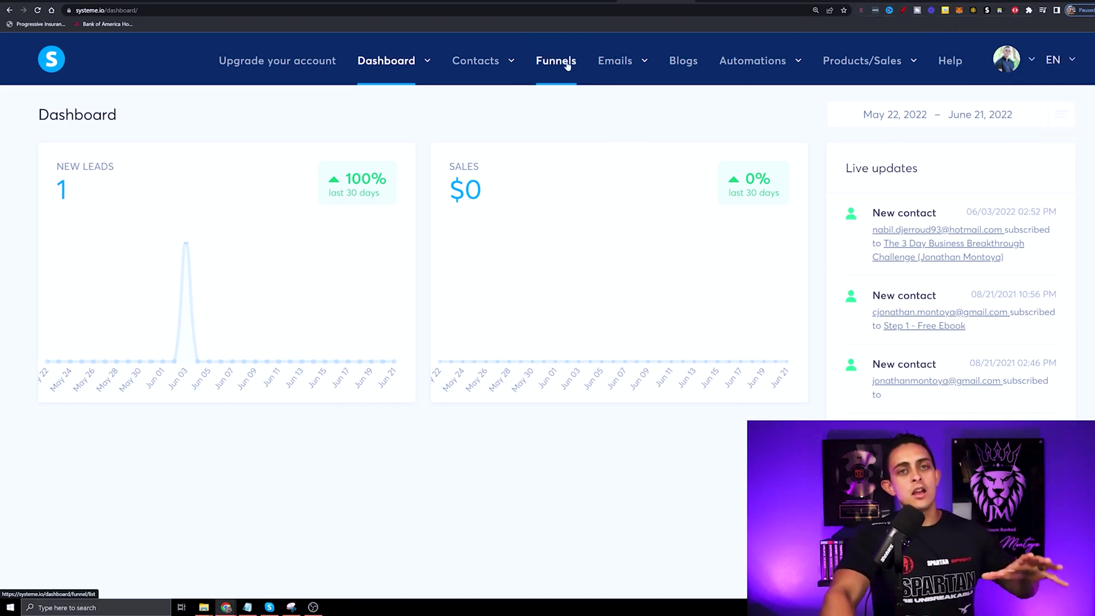
left_click(565, 65)
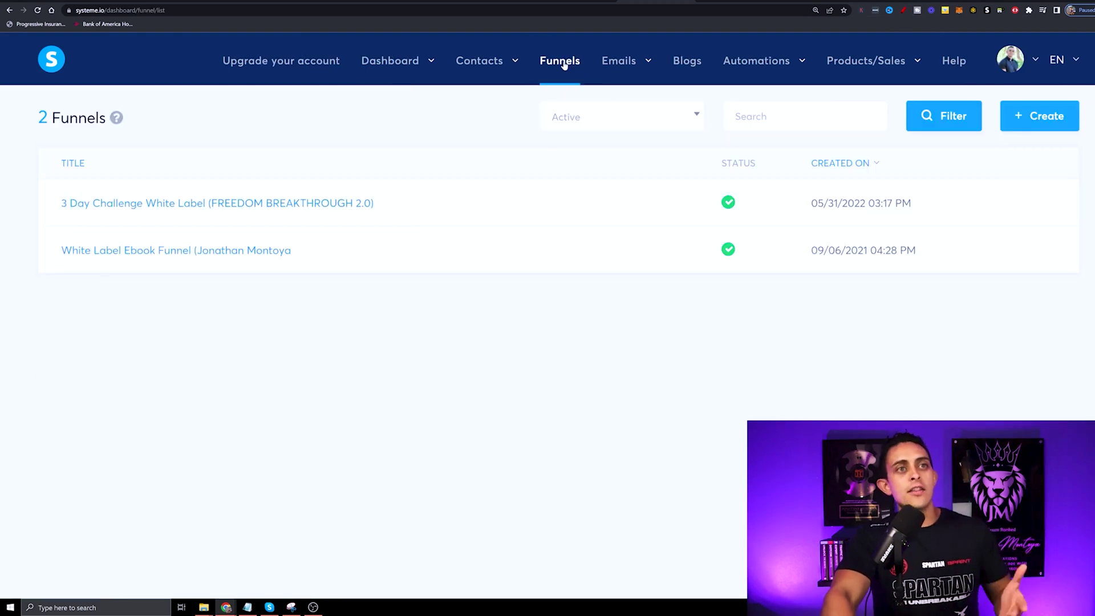
Create a Build an audience funnel named '7 Steps ebook'
left_click(1044, 133)
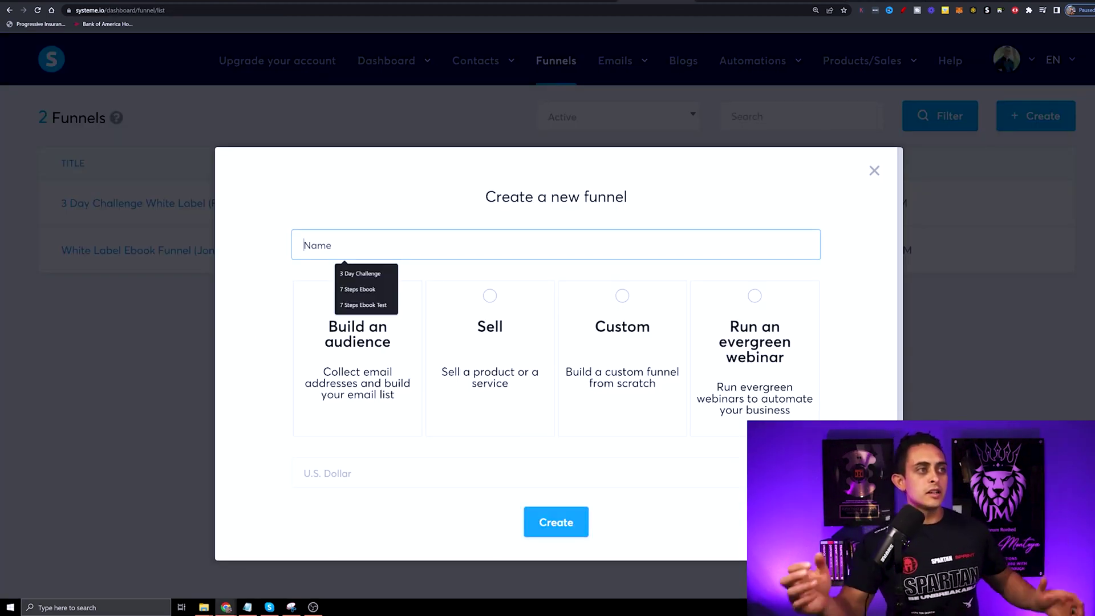
type("7 Steps ebook")
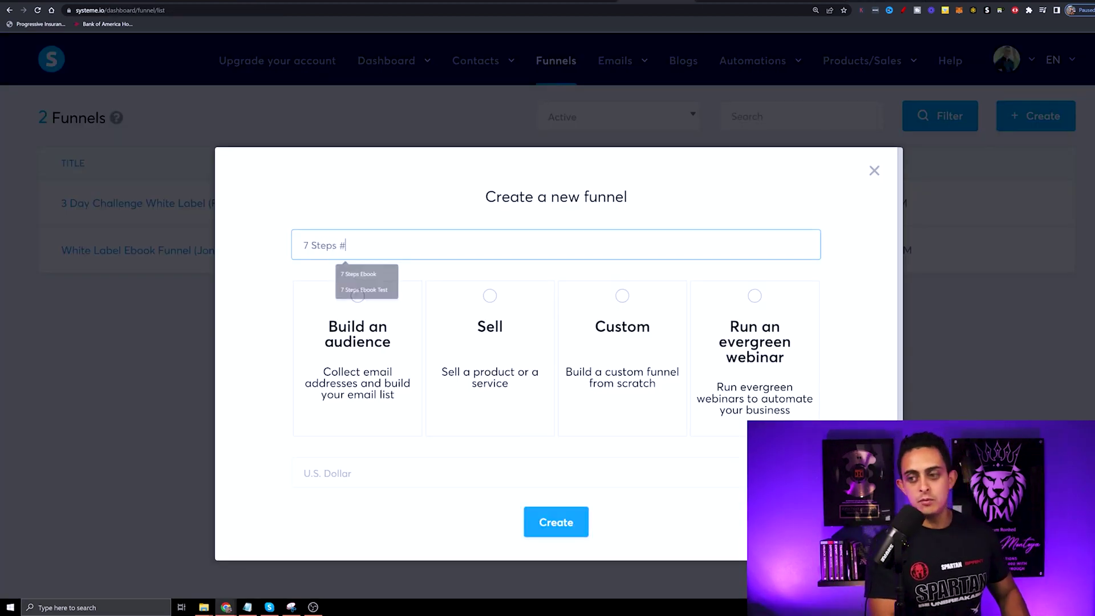
left_click(362, 364)
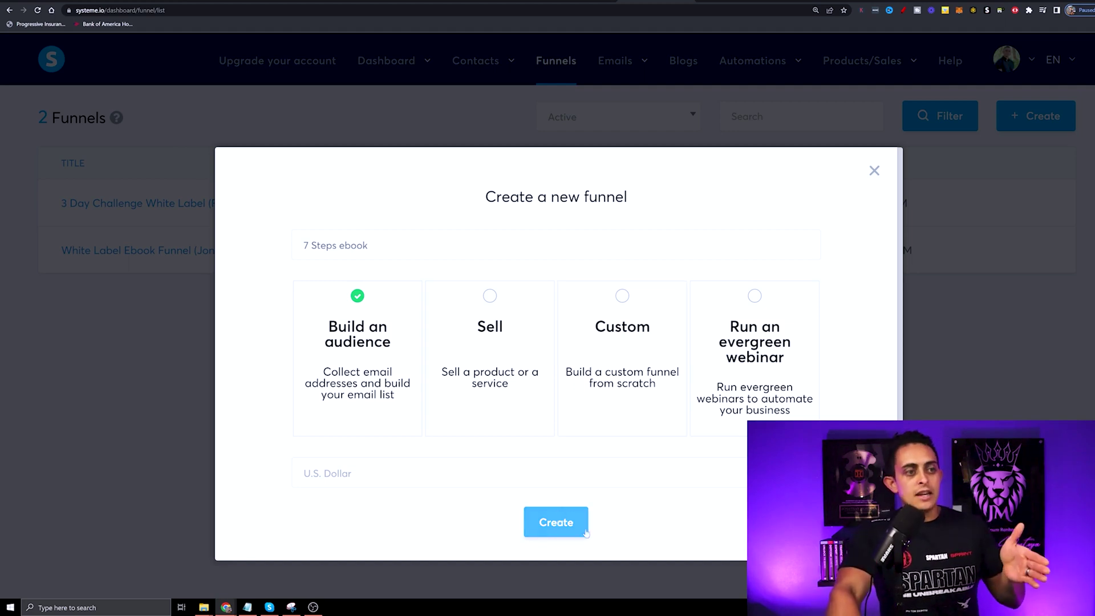
left_click(567, 529)
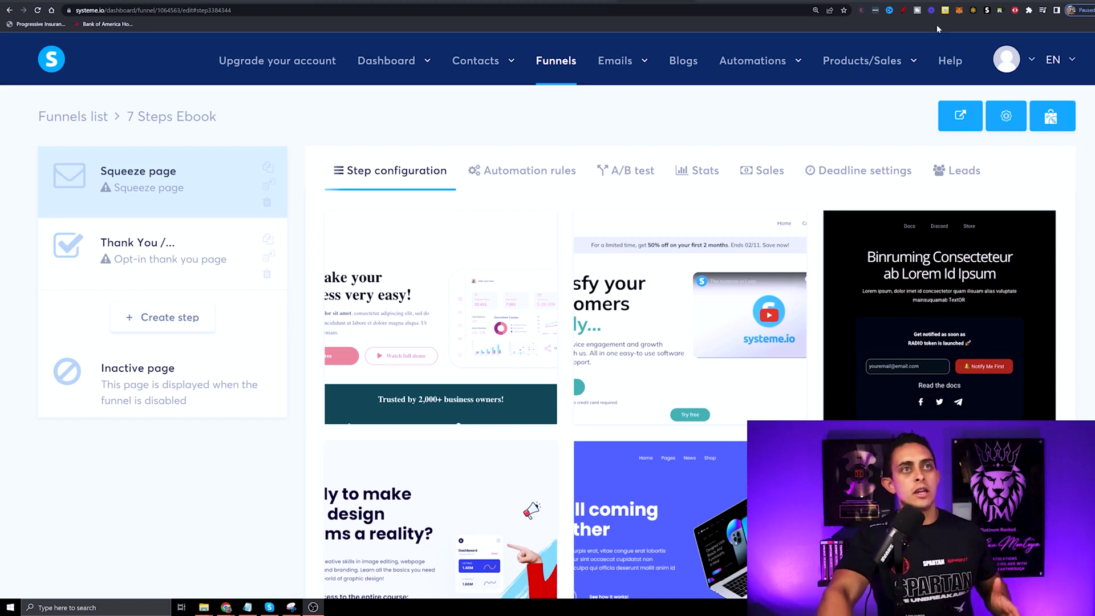
Circle the new funnel's Squeeze page step with the on-screen annotation pen
left_click(905, 10)
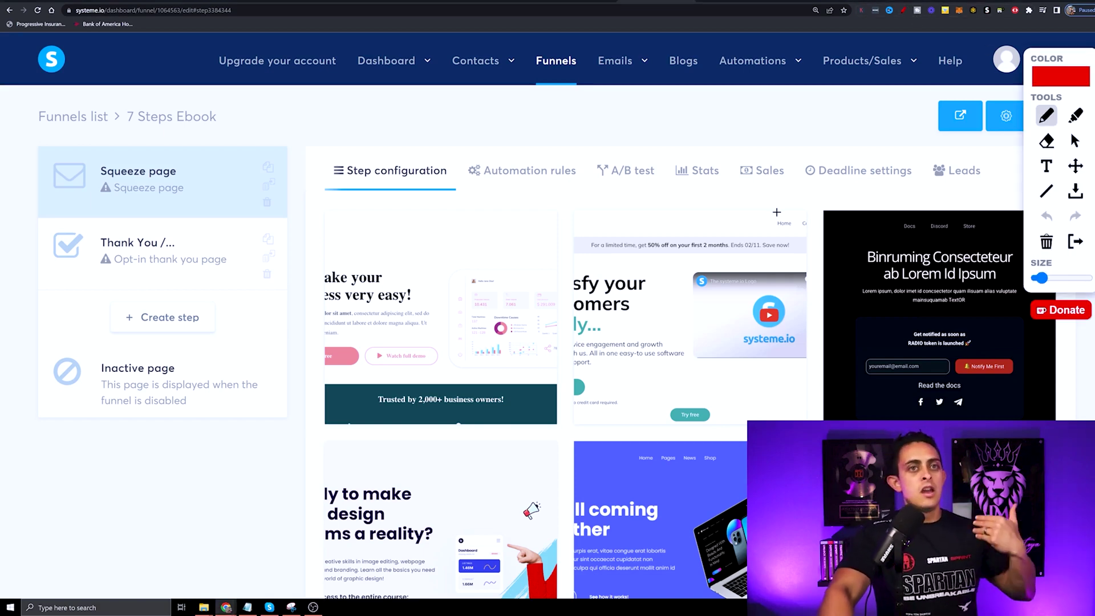
mouse_move(226, 176)
left_mouse_down()
mouse_move(226, 201)
mouse_move(214, 183)
mouse_move(258, 180)
mouse_move(223, 162)
left_mouse_up()
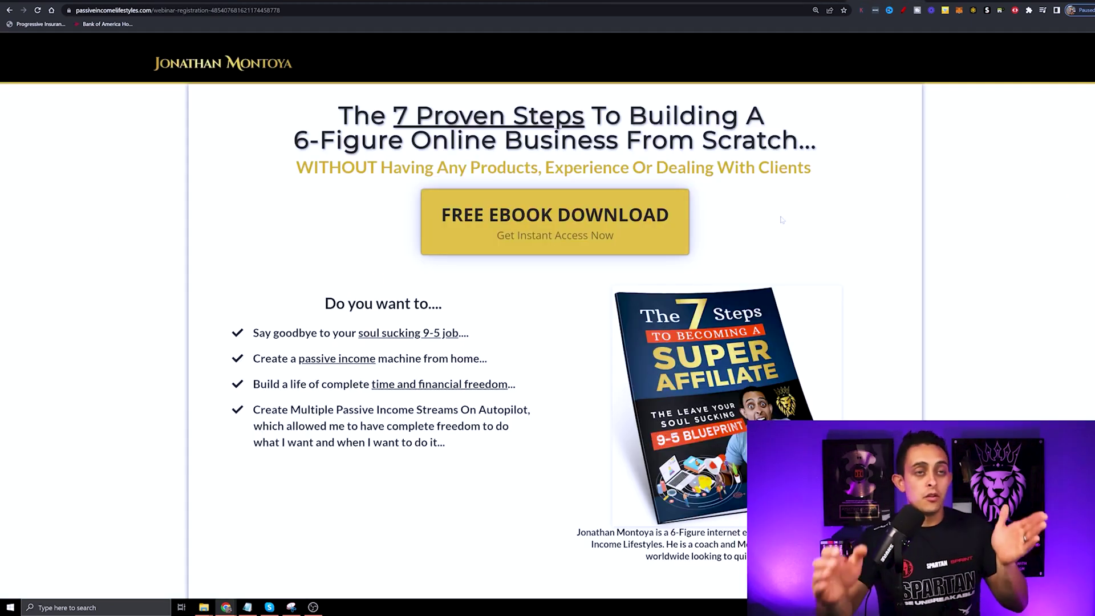
Annotate the example ebook page with a circled red 1 by the headline and a red 2 marker
left_click(916, 12)
left_click_drag(846, 153, 838, 224)
mouse_move(852, 128)
left_mouse_down()
mouse_move(801, 188)
mouse_move(792, 129)
left_mouse_up()
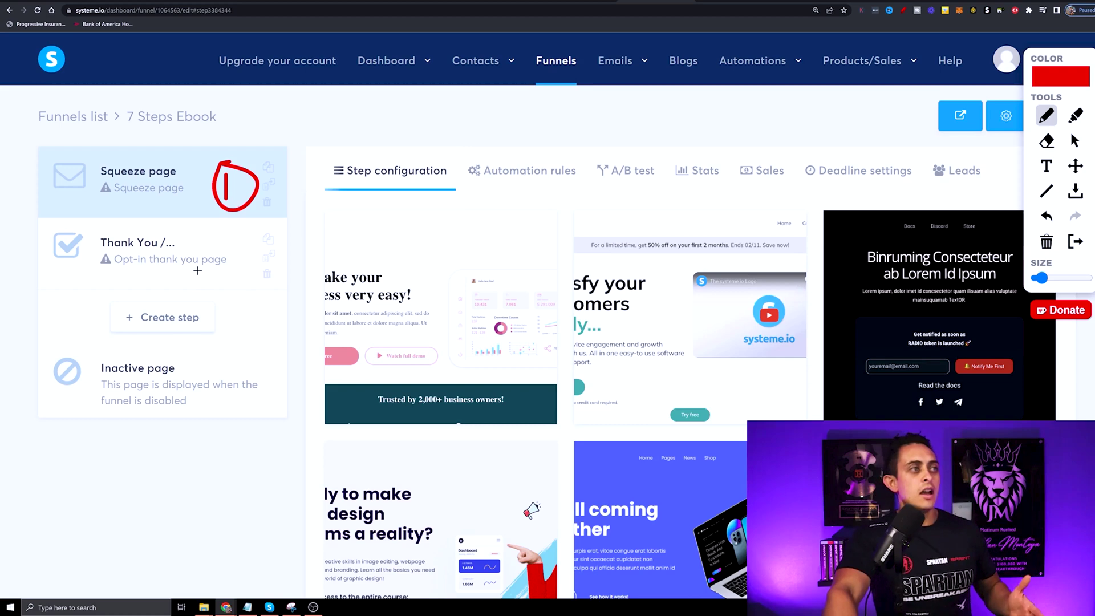
mouse_move(219, 234)
left_mouse_down()
mouse_move(235, 236)
mouse_move(218, 273)
mouse_move(240, 228)
mouse_move(216, 232)
mouse_move(225, 265)
left_mouse_up()
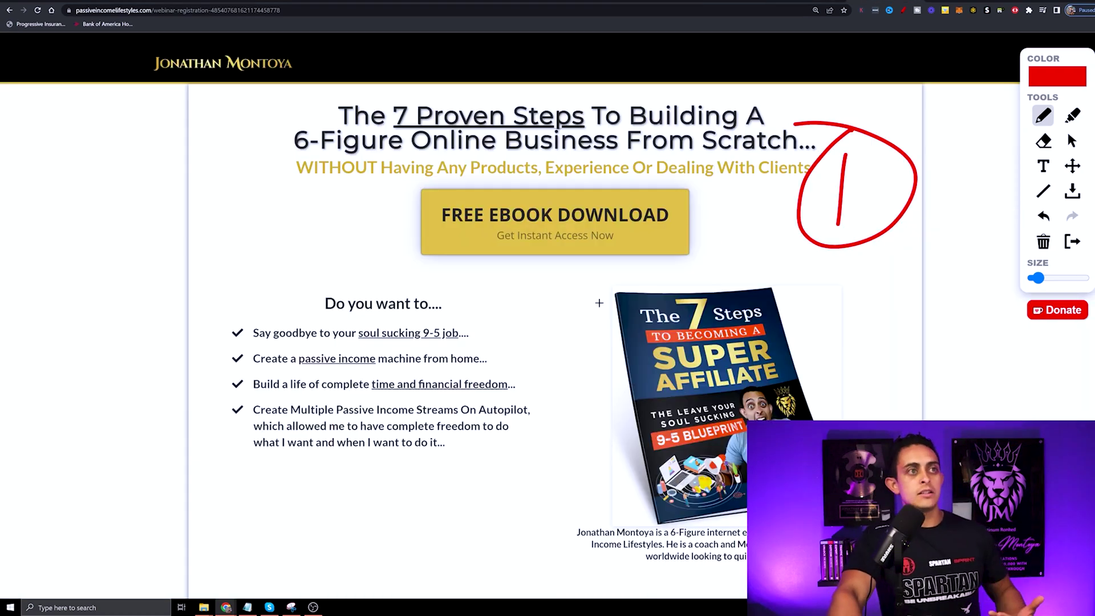
key("Escape")
Test the free ebook sign-up form with autofilled contact details and Get Instant Access
left_click(586, 222)
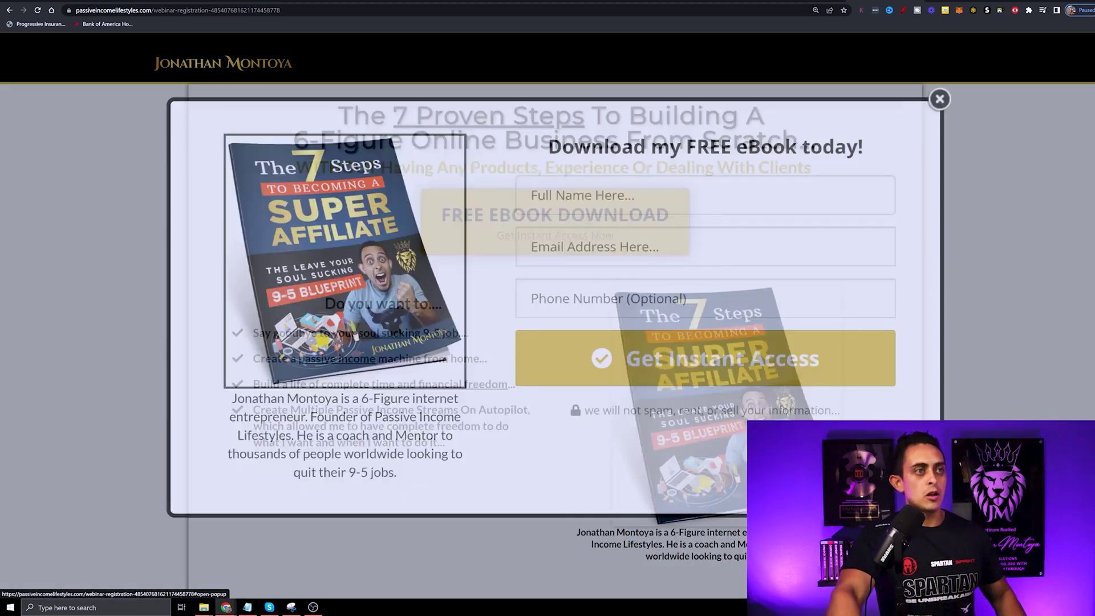
left_click(602, 263)
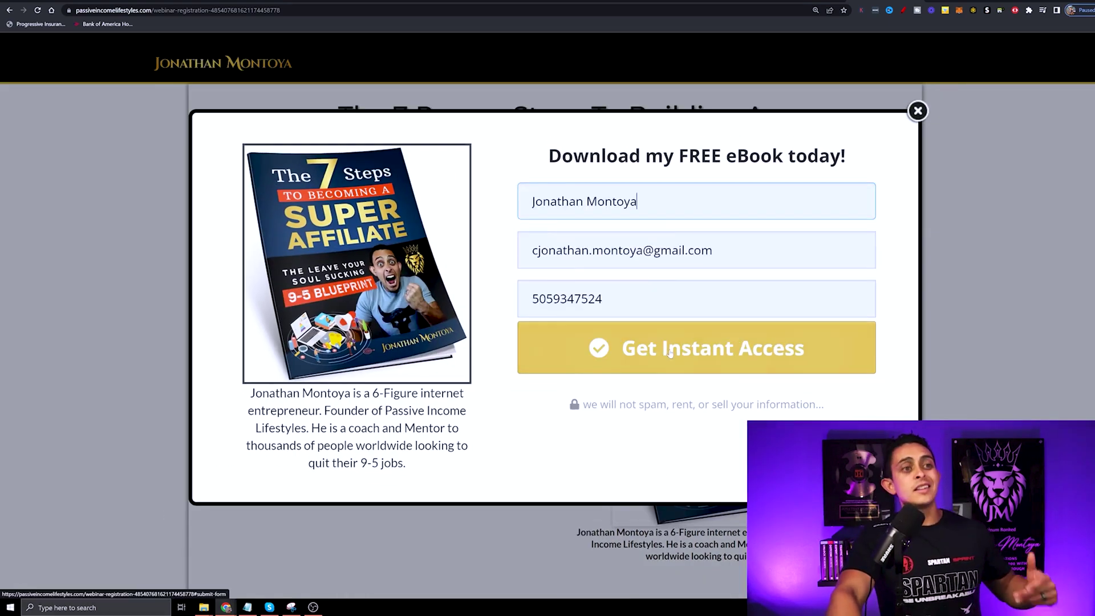
left_click(689, 357)
Mark the confirmation page with red numbers 1 and 2, then return to the systeme.io funnel
left_click(903, 10)
left_click_drag(827, 192, 830, 230)
left_click_drag(821, 171, 838, 174)
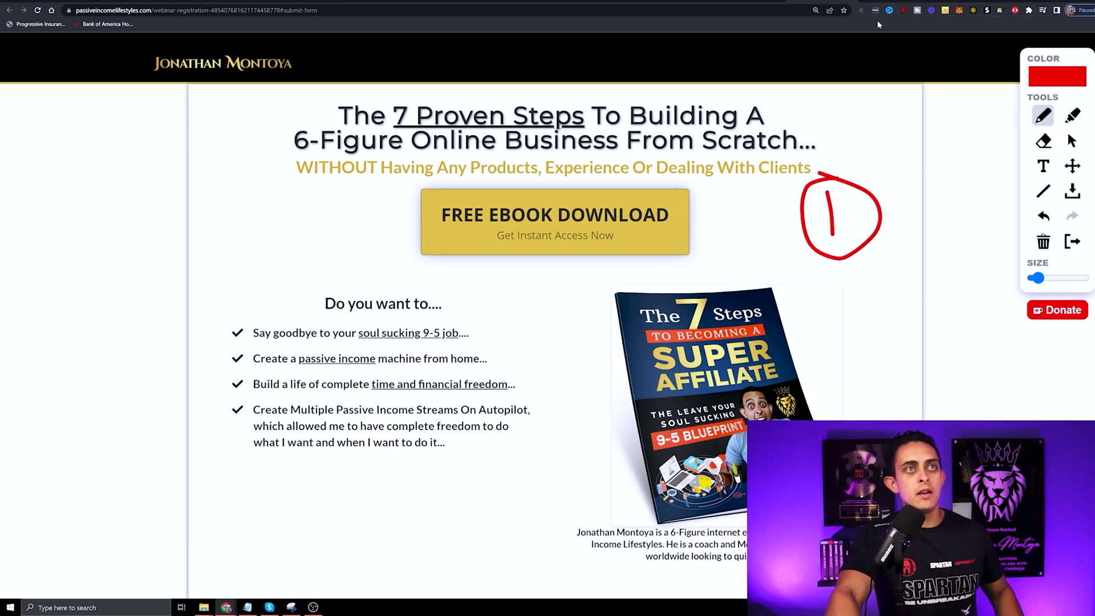
left_click(903, 9)
mouse_move(939, 181)
left_mouse_down()
mouse_move(952, 178)
mouse_move(956, 239)
left_mouse_up()
mouse_move(955, 137)
left_mouse_down()
mouse_move(899, 227)
mouse_move(982, 165)
mouse_move(902, 146)
left_mouse_up()
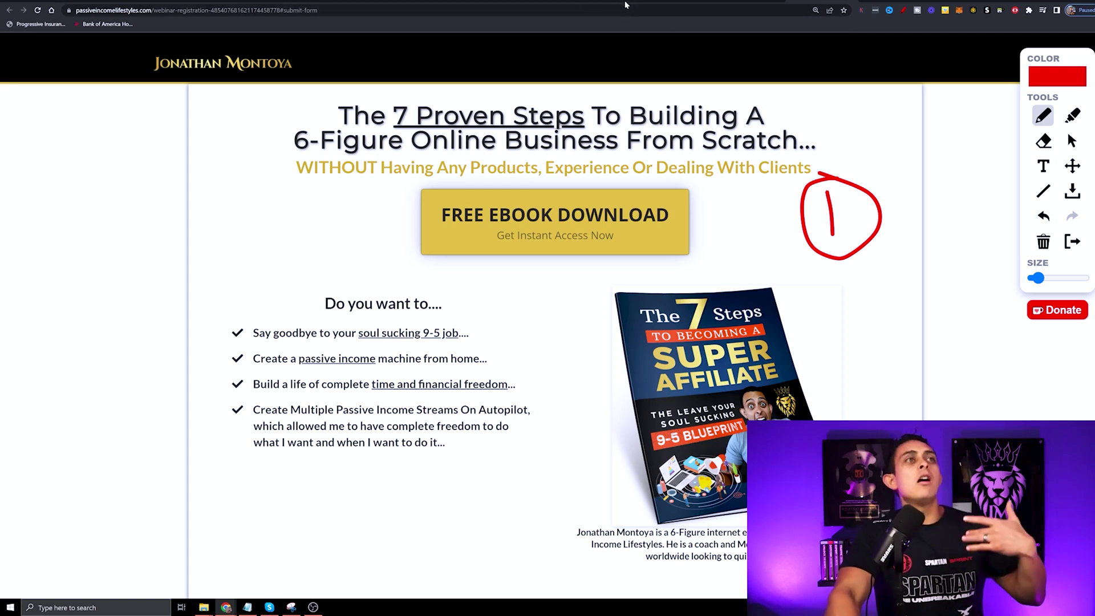
left_click(618, 3)
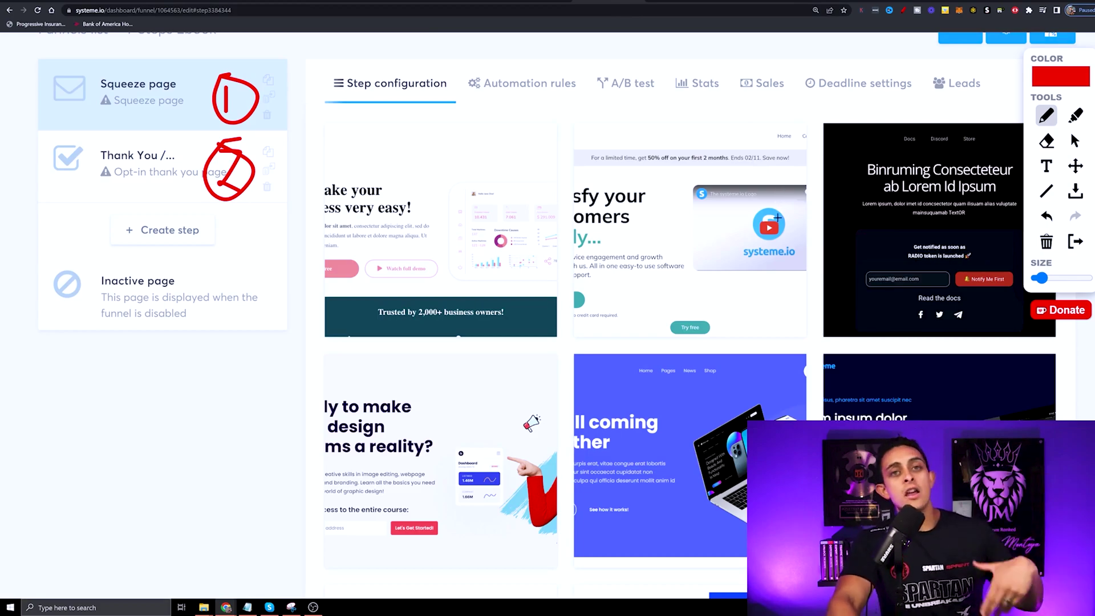
Scroll the template gallery and select the 'best way to create squeeze pages' template
scroll(785, 167, "down", 10)
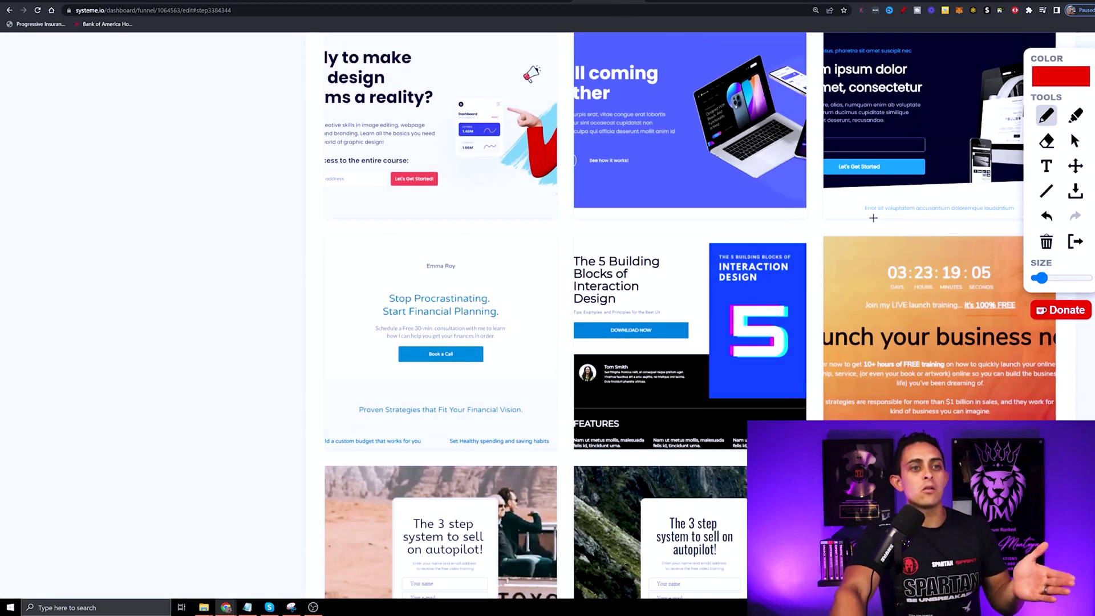
scroll(872, 176, "down", 9)
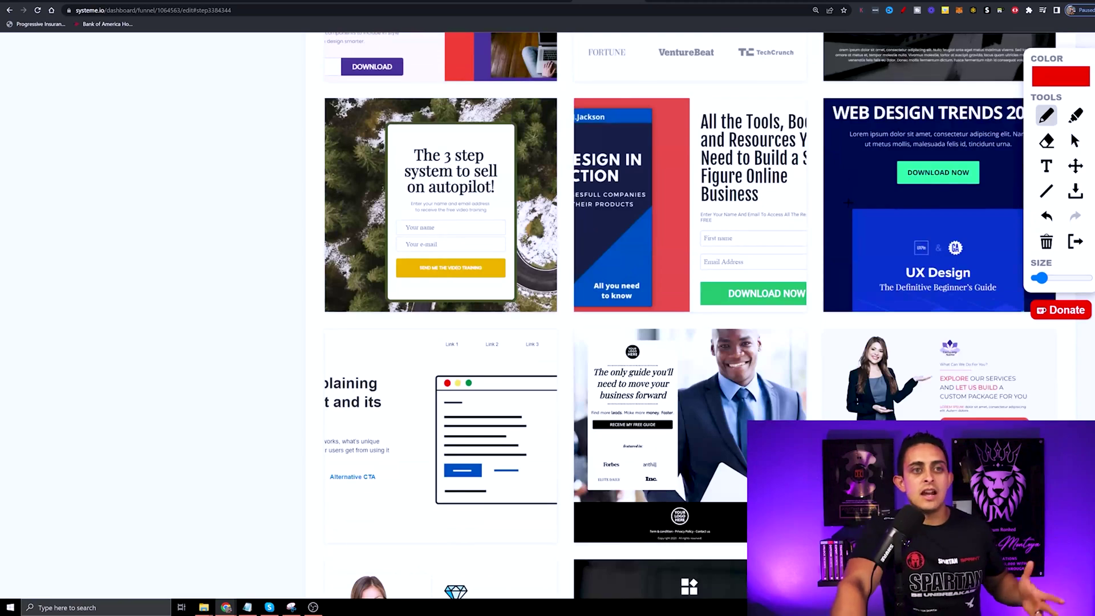
scroll(839, 214, "down", 4)
scroll(829, 201, "down", 2)
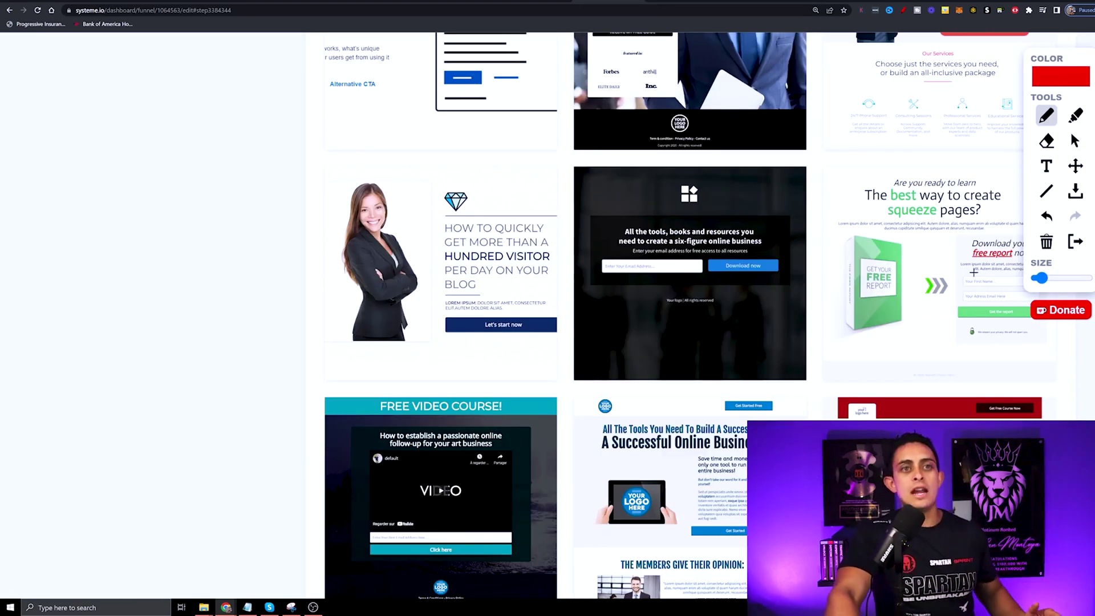
mouse_move(896, 152)
left_mouse_down()
mouse_move(821, 262)
mouse_move(1018, 274)
mouse_move(878, 157)
mouse_move(889, 171)
left_mouse_up()
key("Escape")
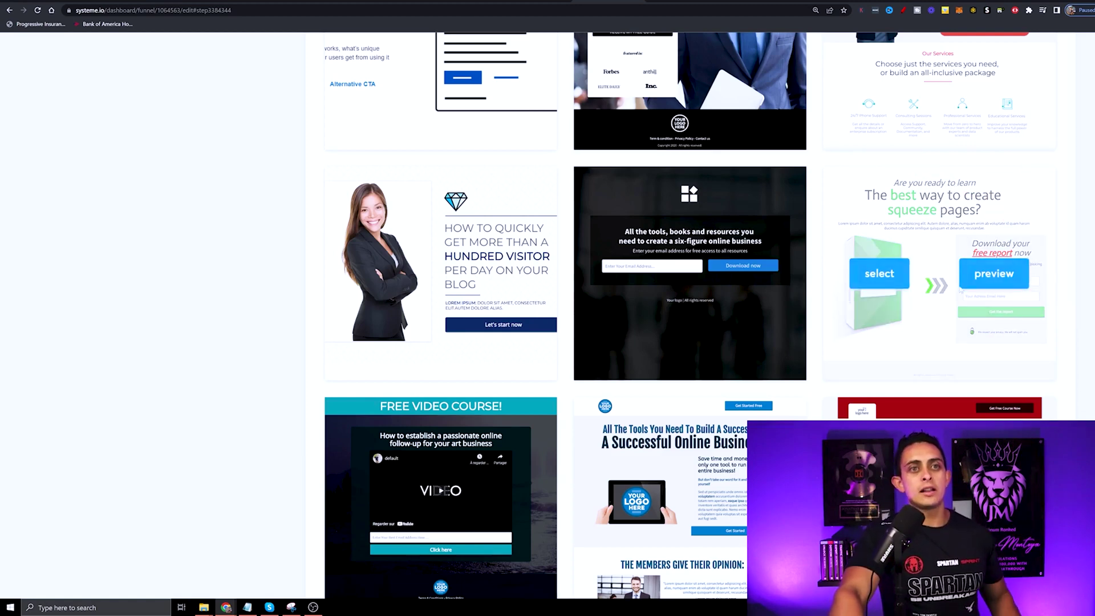
left_click(880, 277)
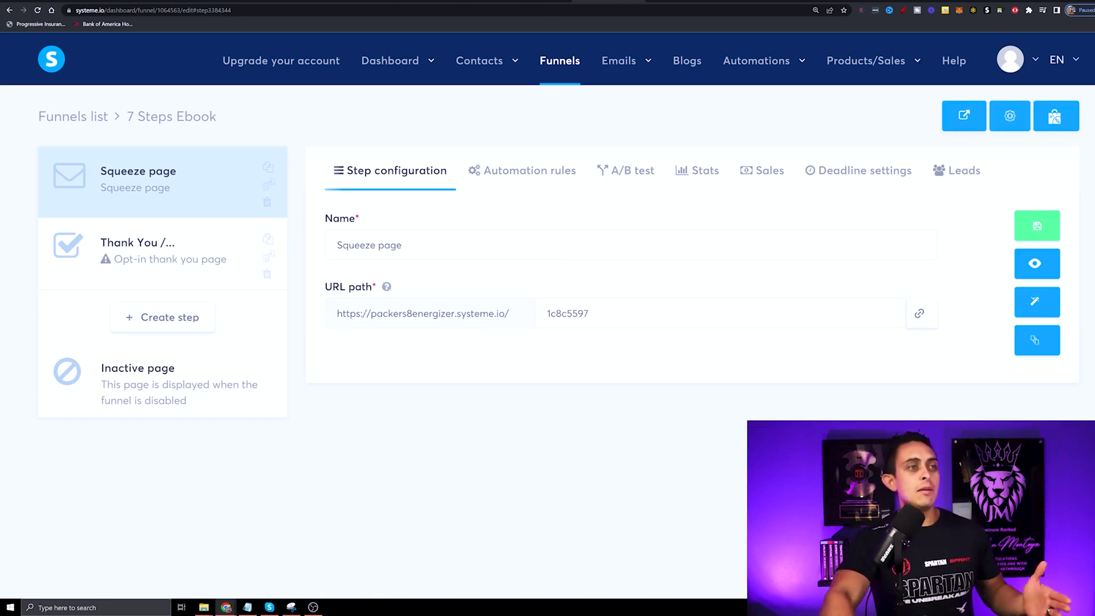
Highlight the URL path 1c8c5597 and funnel domain, then edit the squeeze page
left_click_drag(590, 313, 372, 314)
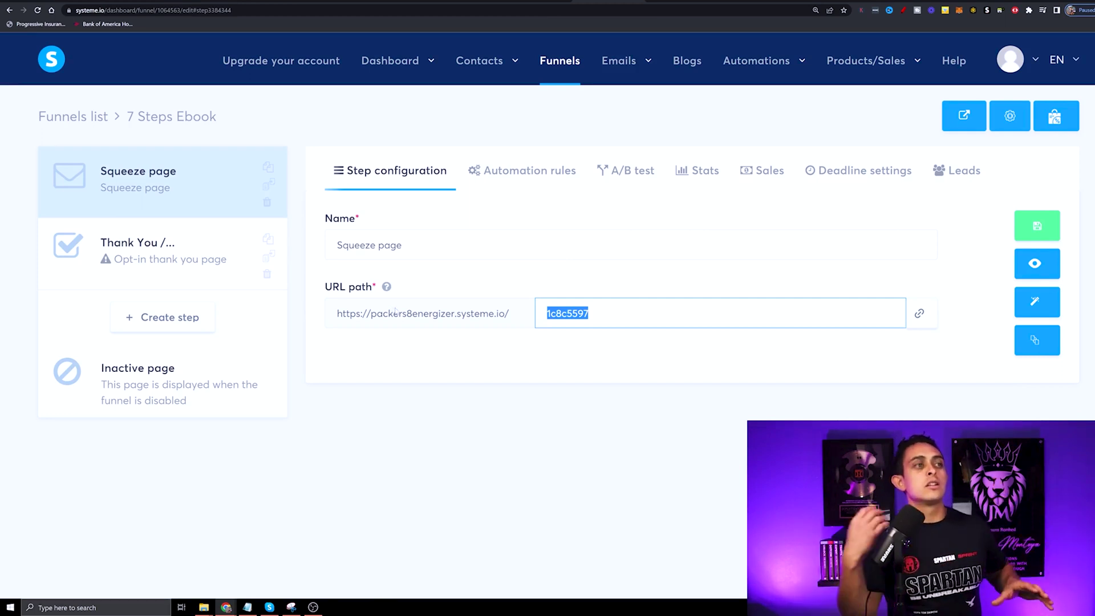
left_click_drag(336, 313, 509, 313)
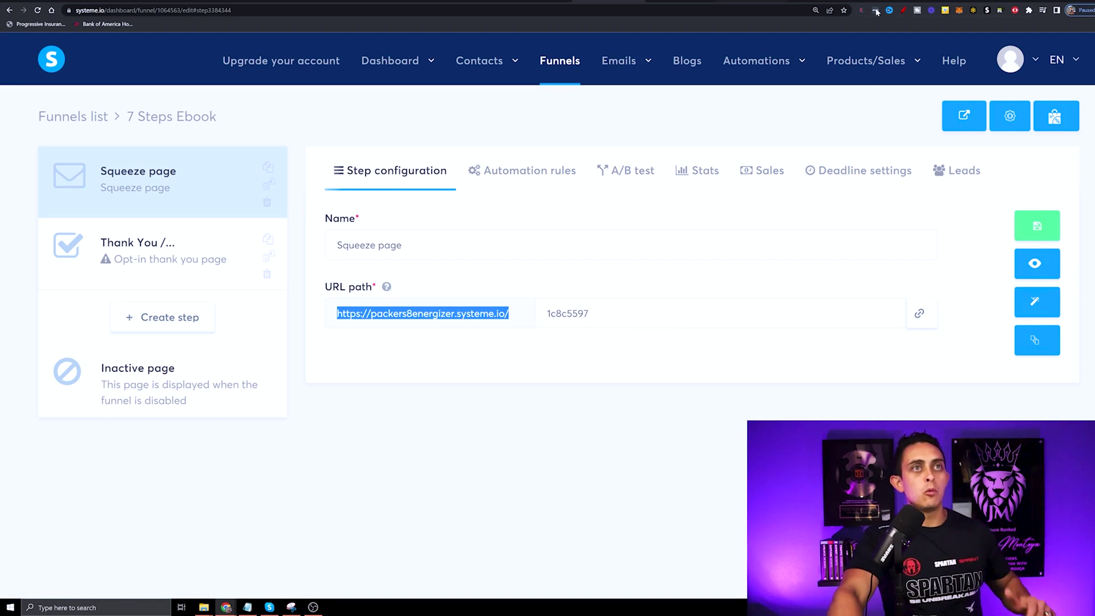
left_click(903, 11)
left_click_drag(213, 166, 204, 193)
mouse_move(215, 152)
left_mouse_down()
mouse_move(207, 211)
mouse_move(244, 171)
left_mouse_up()
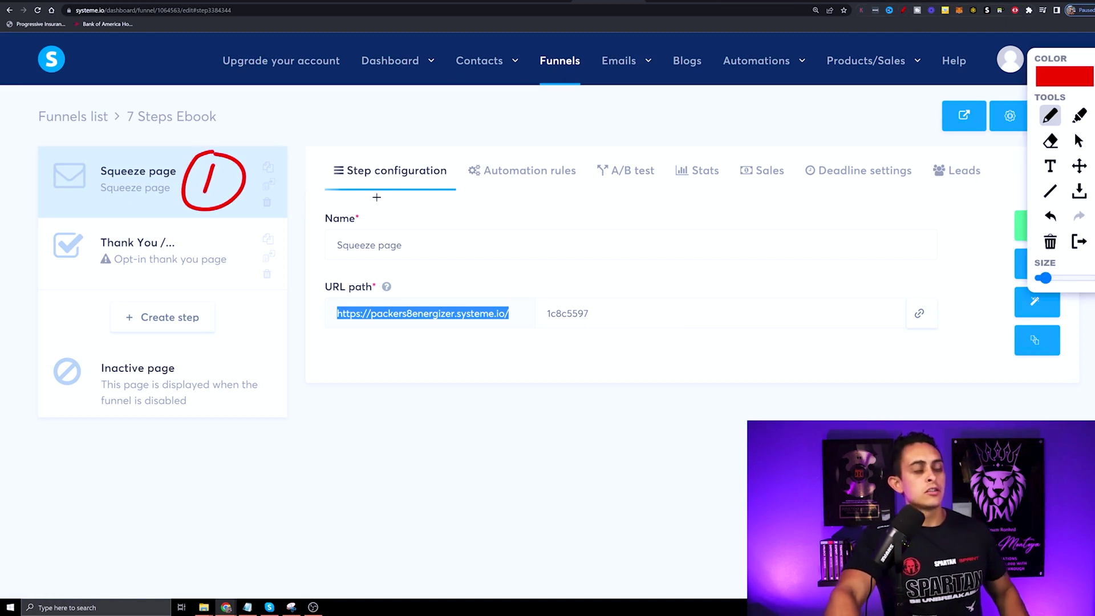
left_click(1079, 241)
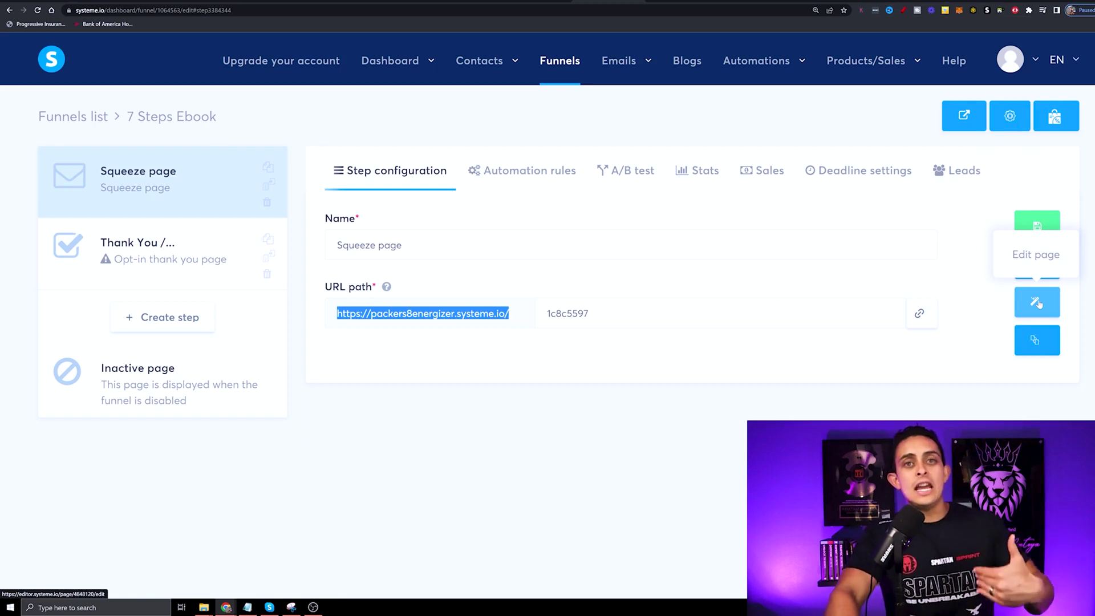
left_click(1037, 304)
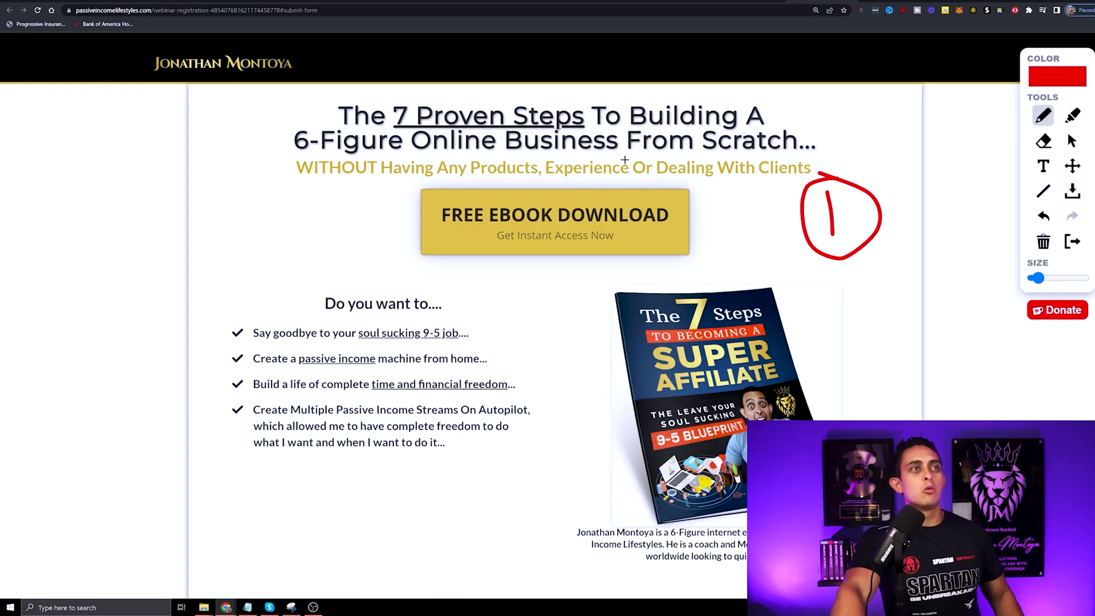
Replace the main headline with the copied 7 Proven Steps headline at font size 49
left_click(1071, 241)
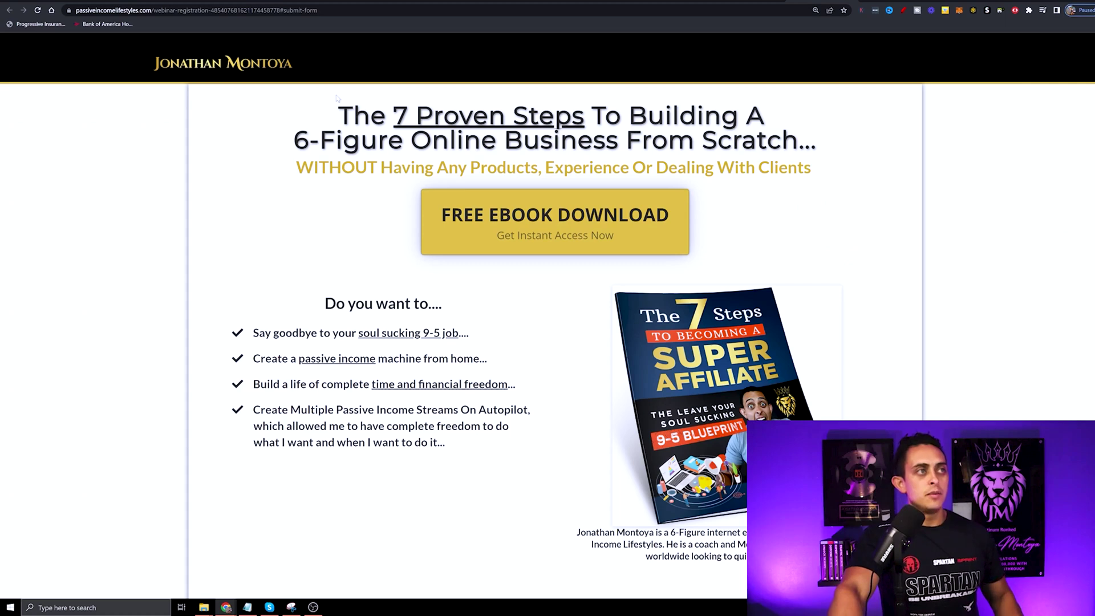
left_click_drag(337, 115, 832, 142)
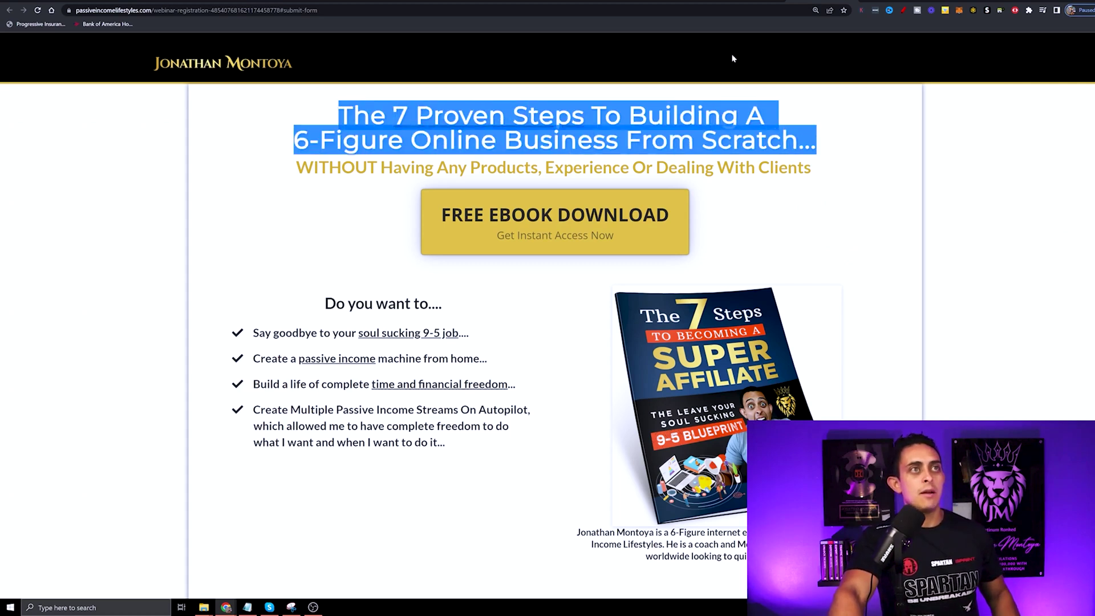
left_click(612, 1)
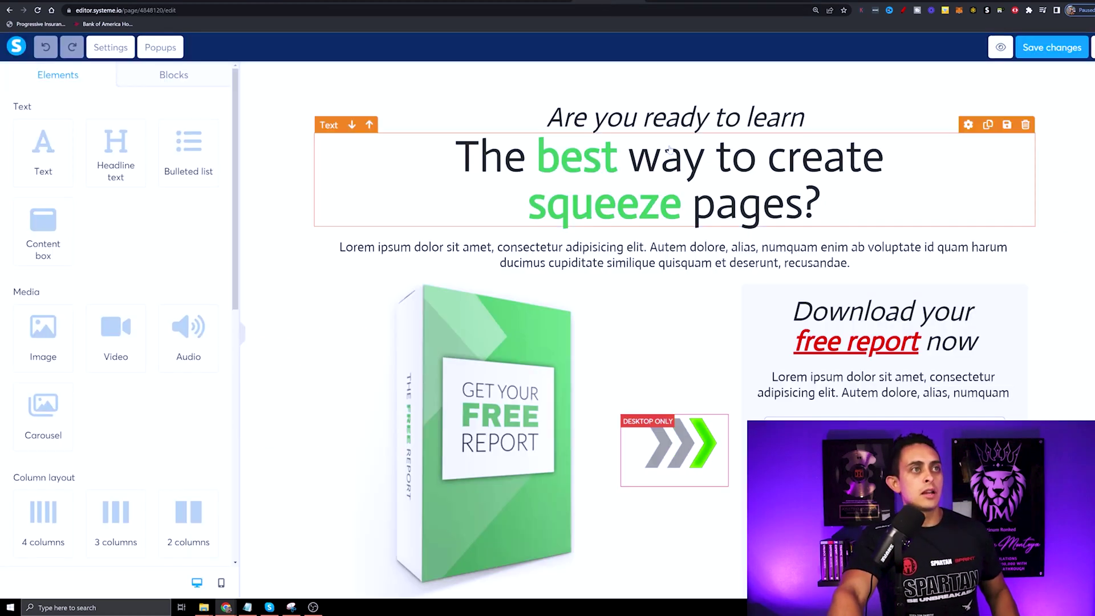
double_click(666, 177)
key("ctrl+a")
type("The 7 Proven Steps To Building A6-Figure Online Business From Scratch...")
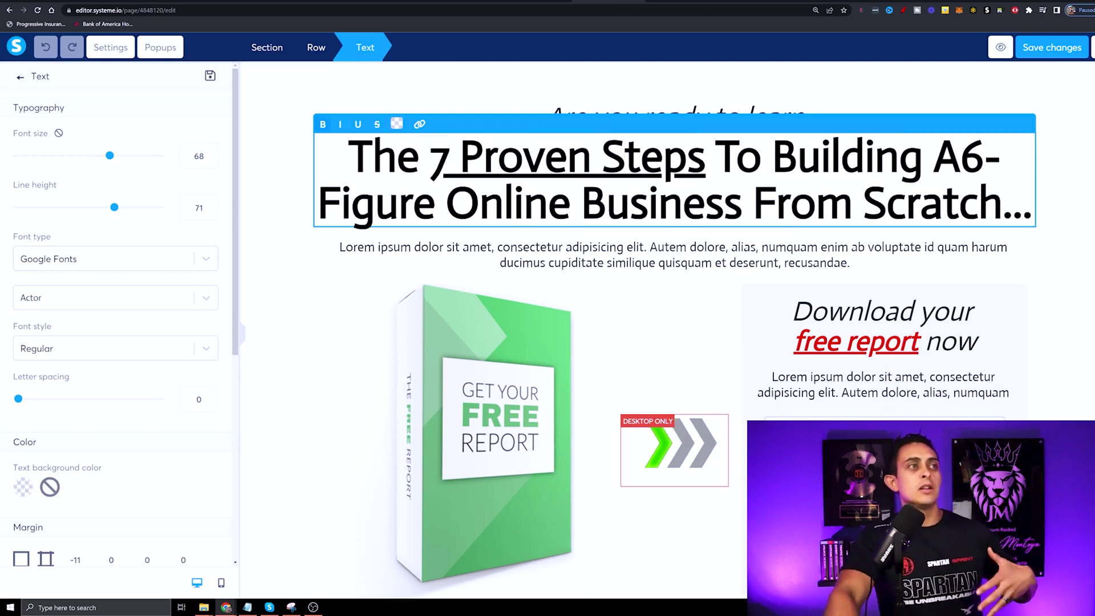
left_click(965, 157)
key("ctrl+a")
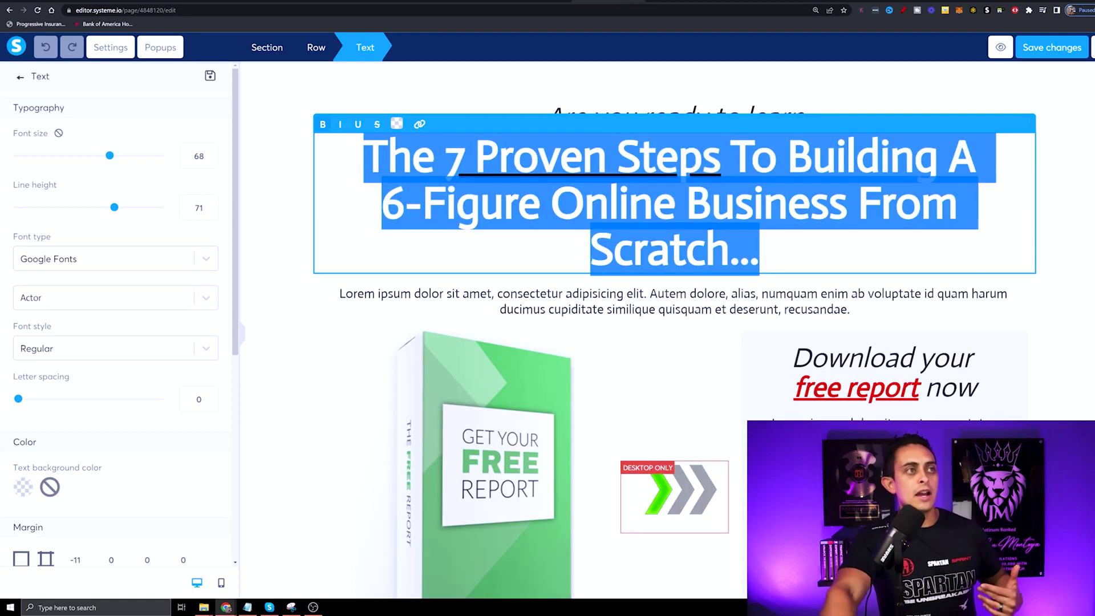
left_click_drag(110, 155, 87, 157)
left_click(711, 97)
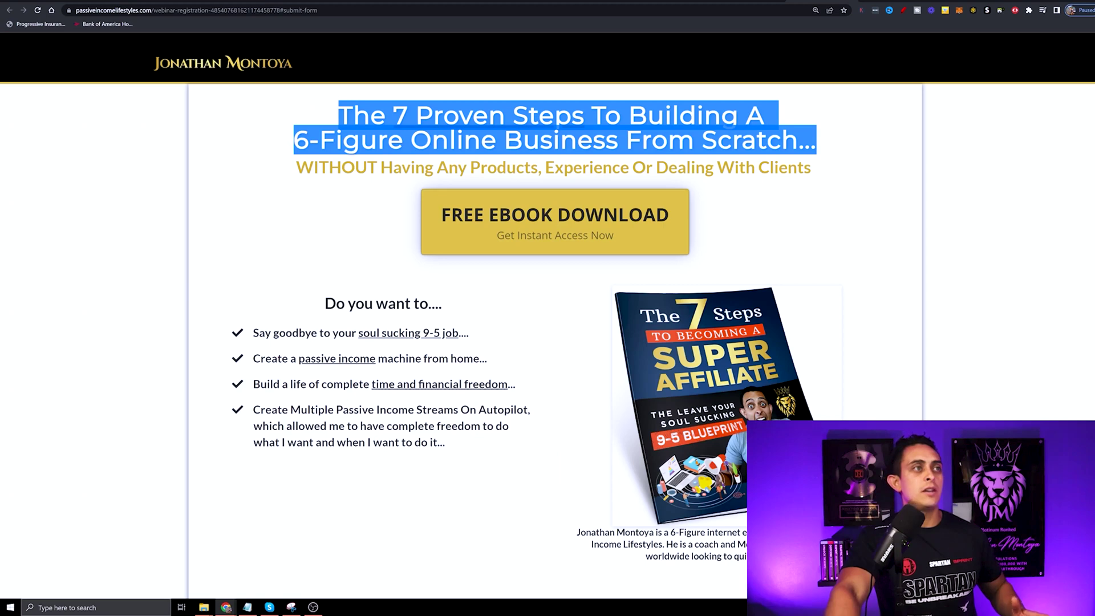
Paste the WITHOUT… subheading, move it below the headline and shrink it to size 29
left_click(548, 3)
left_click(649, 107)
key("ctrl+a")
type("WITHOUT Having Any Products, Experience Or Dealing With Clients")
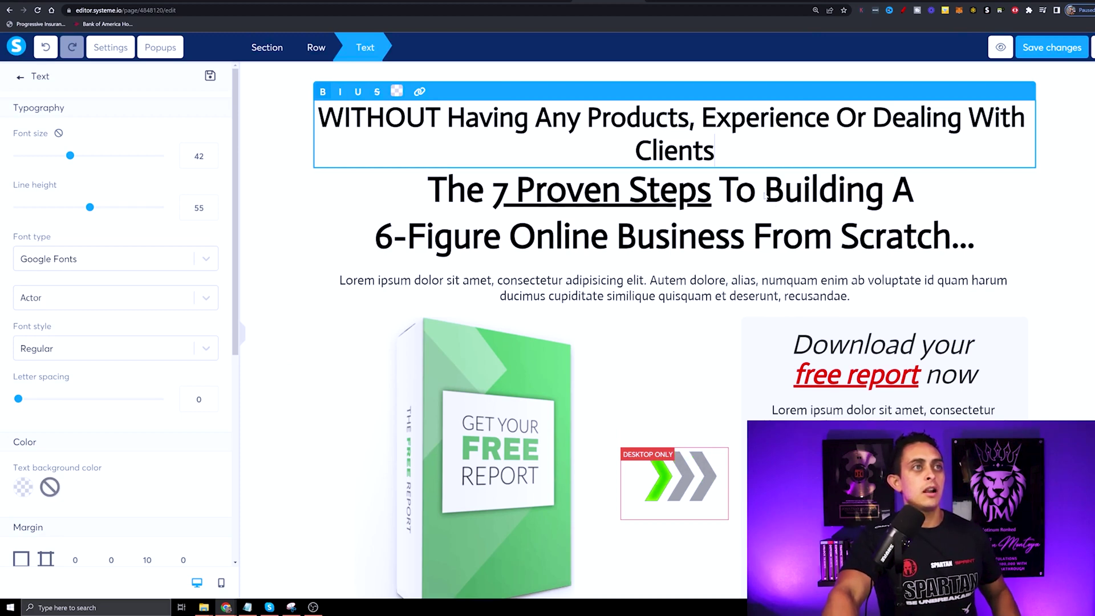
left_click(705, 93)
left_click_drag(696, 115, 667, 258)
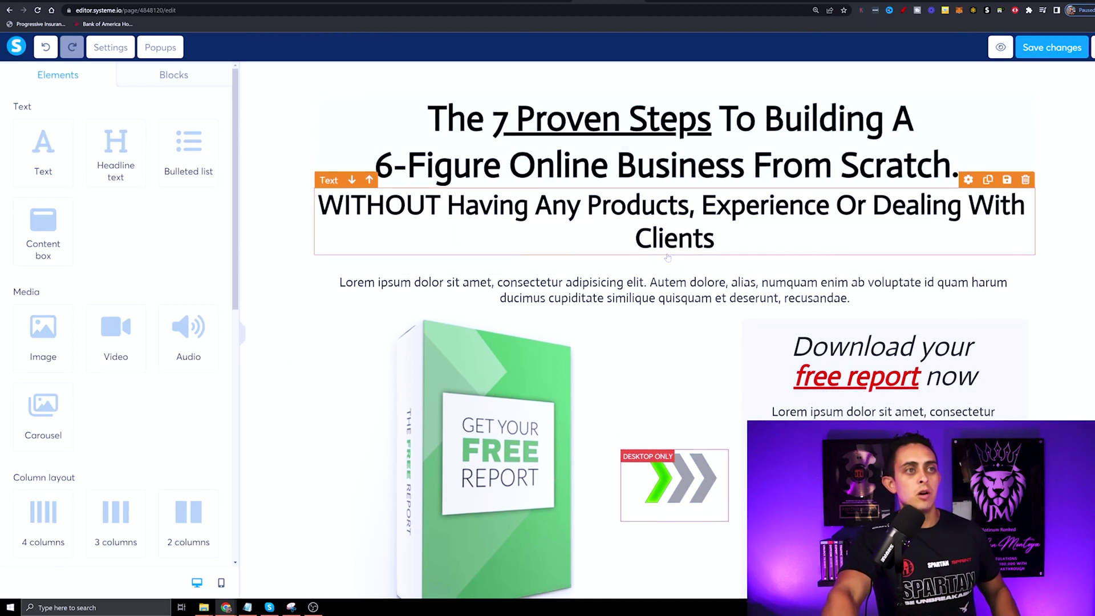
left_click(679, 222)
left_click_drag(71, 163, 50, 163)
left_click(413, 259)
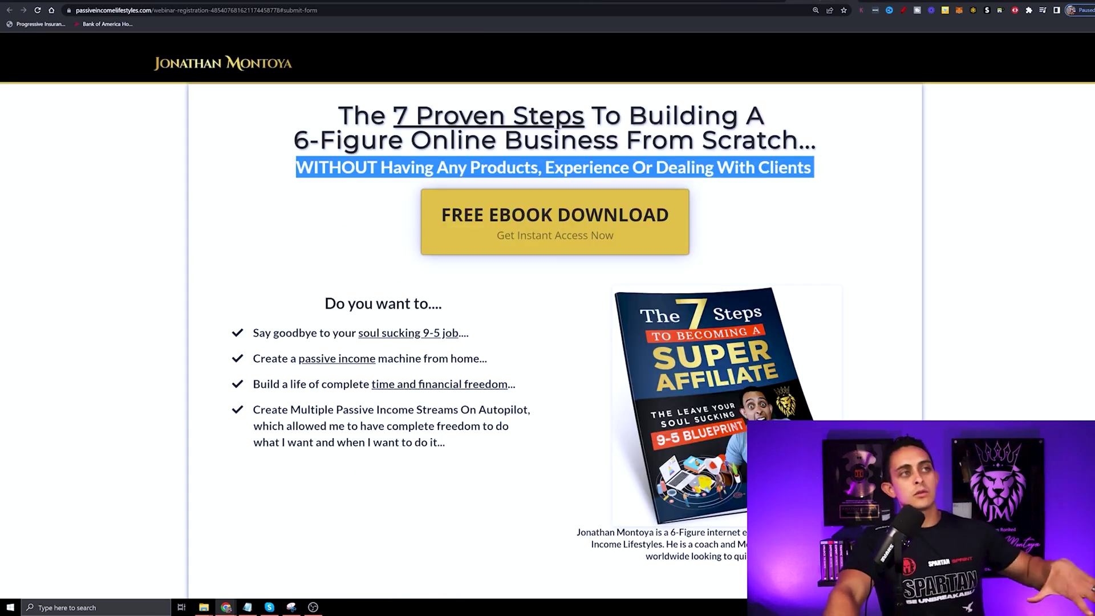
Colour the WITHOUT… subheading bright blue
triple_click(340, 188)
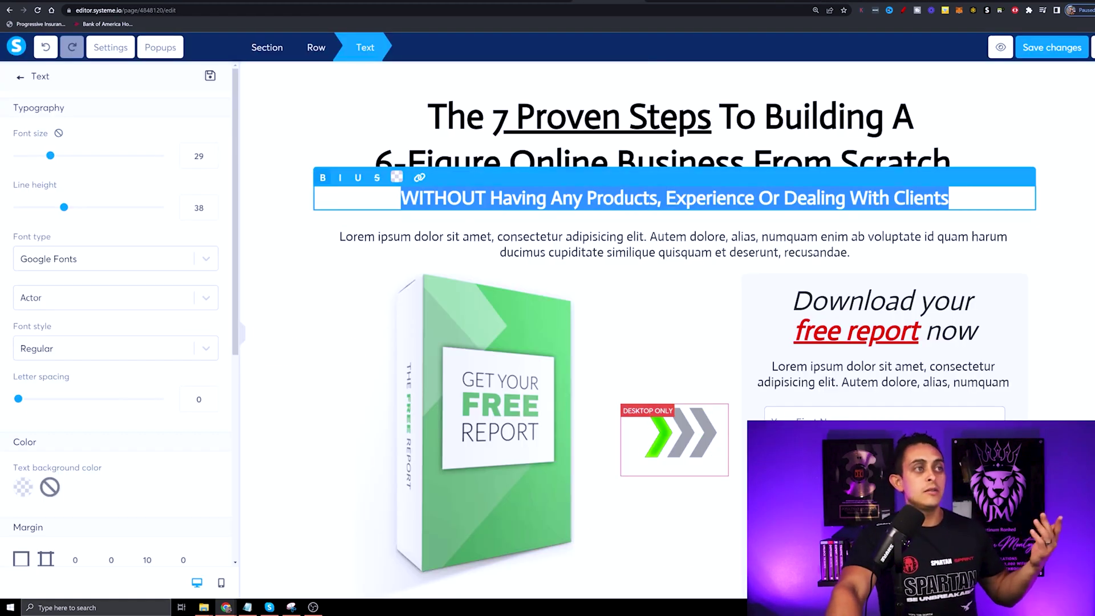
left_click(396, 177)
left_click(465, 292)
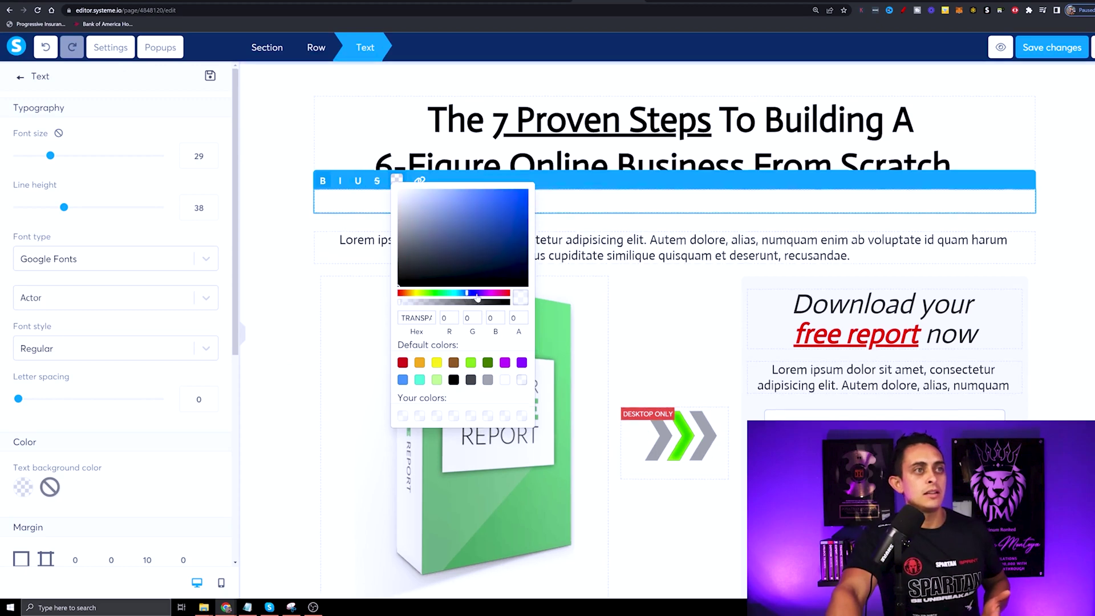
left_click(467, 247)
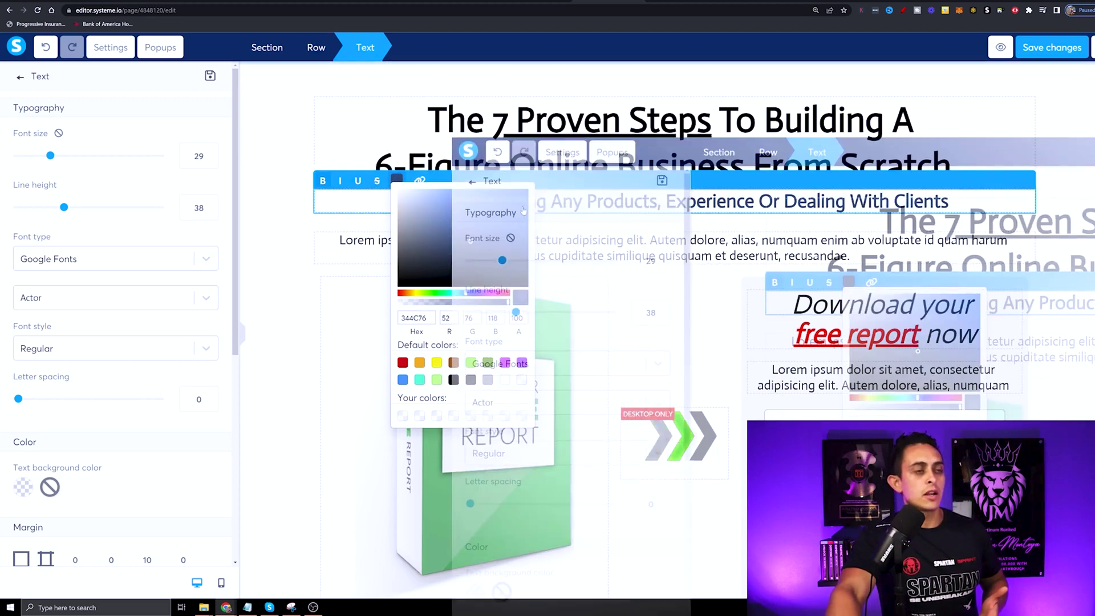
left_click(513, 200)
left_click(639, 228)
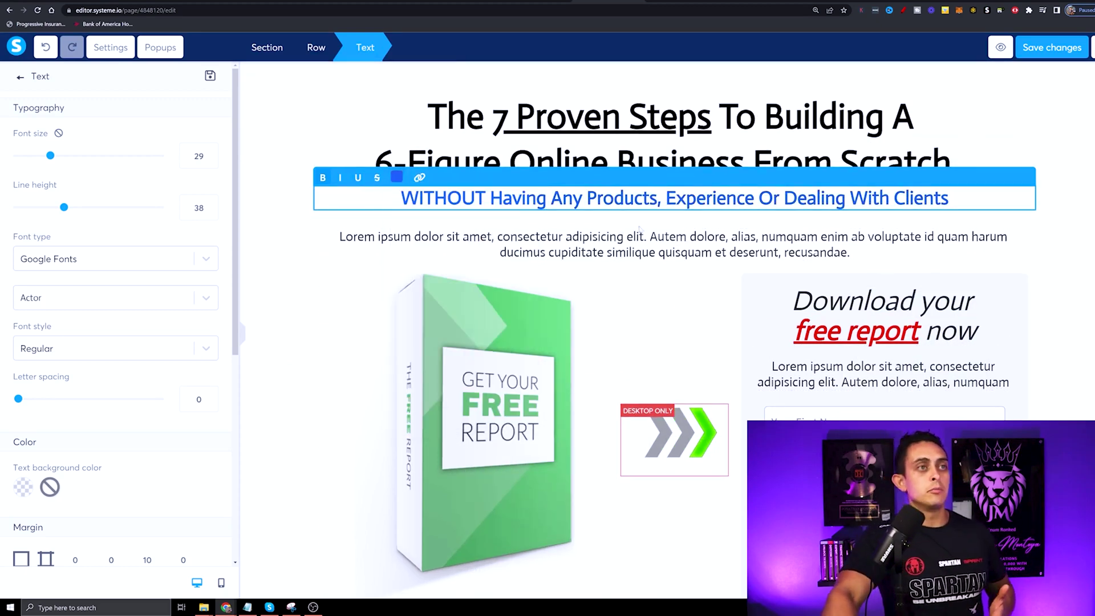
left_click(651, 269)
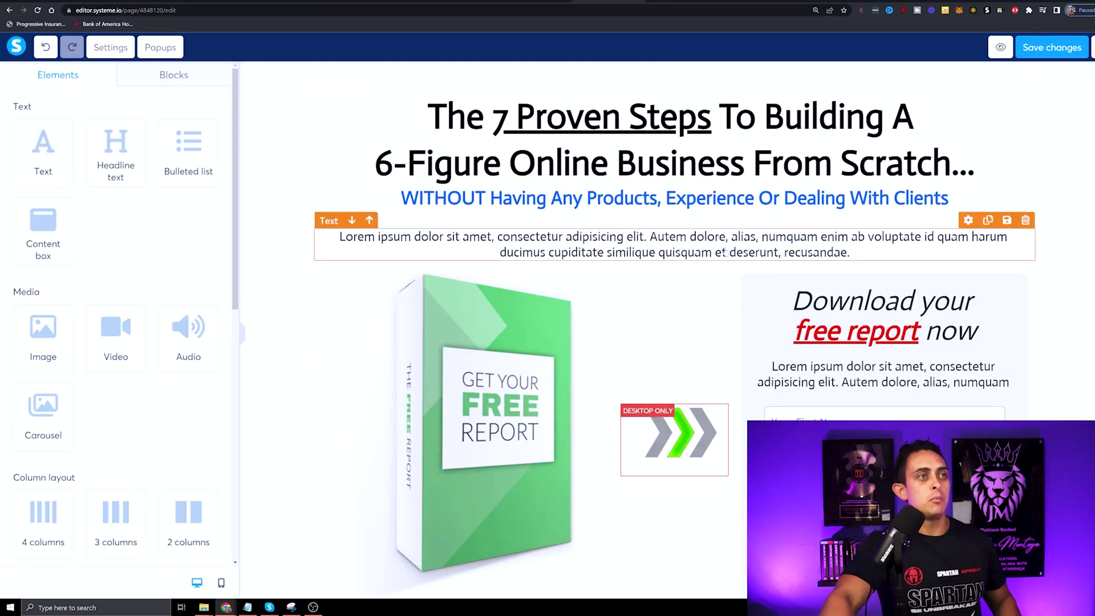
Change the form heading from 'report' to 'Download your free Book now'
scroll(787, 285, "down", 3)
scroll(844, 314, "up", 2)
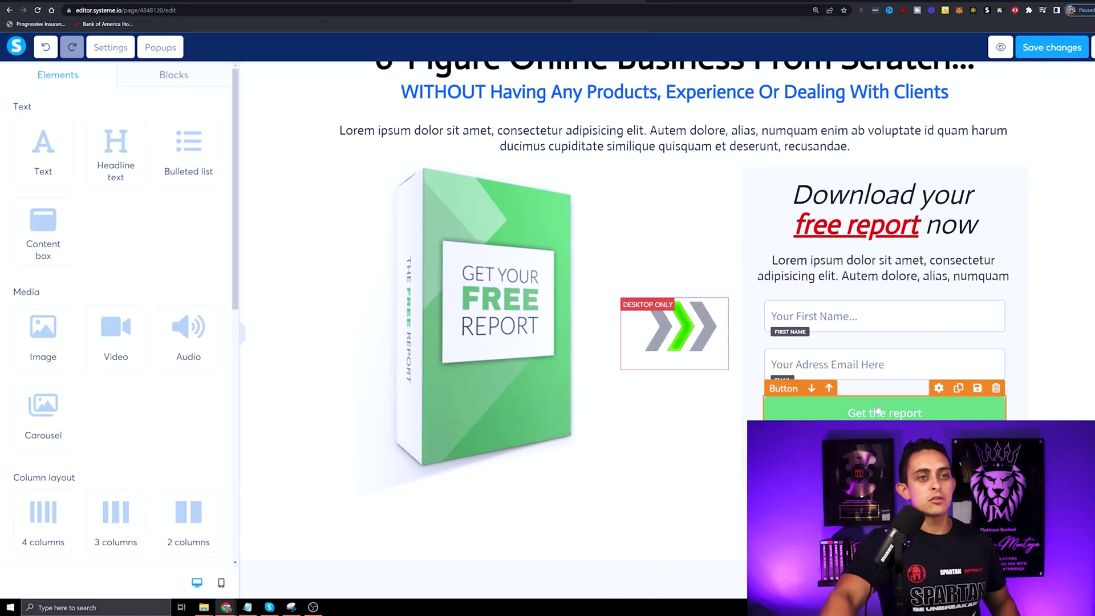
scroll(842, 399, "up", 2)
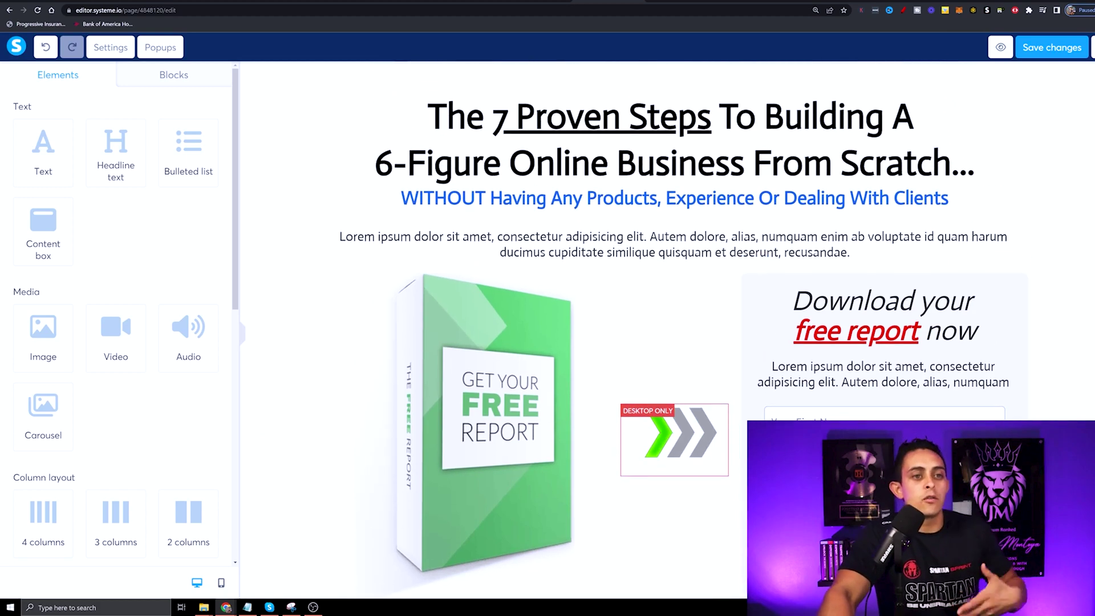
left_click_drag(798, 451, 670, 224)
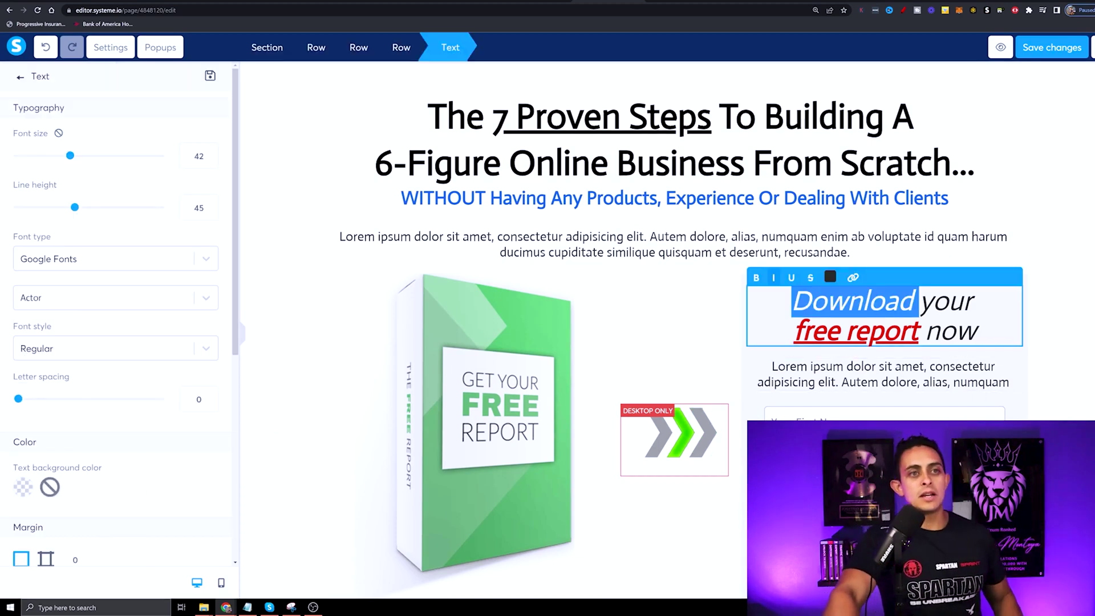
left_click(970, 331)
double_click(969, 331)
left_click_drag(977, 331, 862, 331)
left_click(919, 331)
double_click(882, 330)
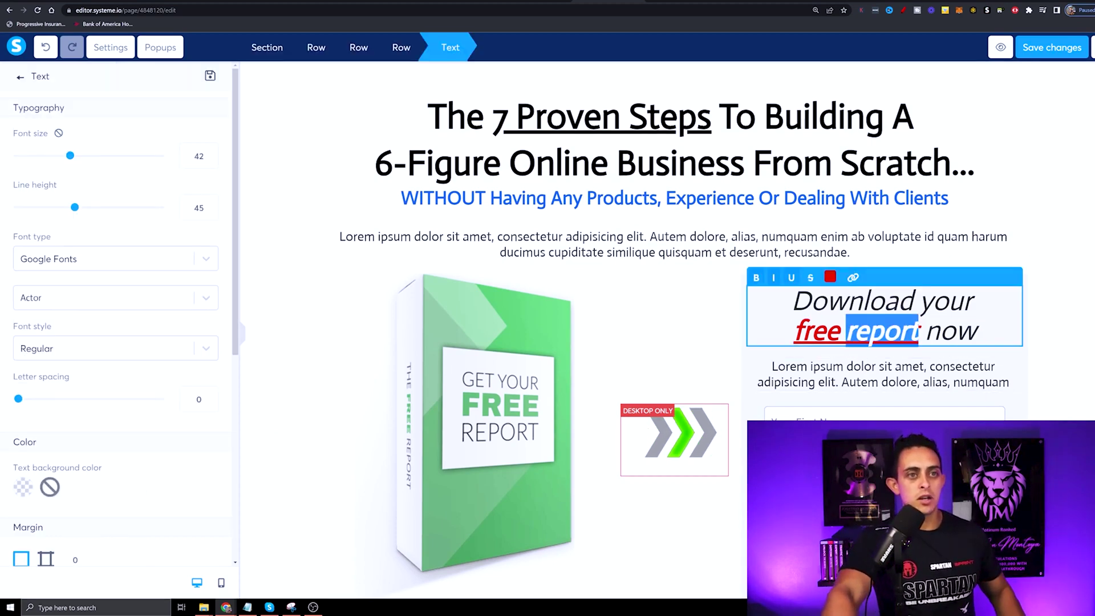
type("Book")
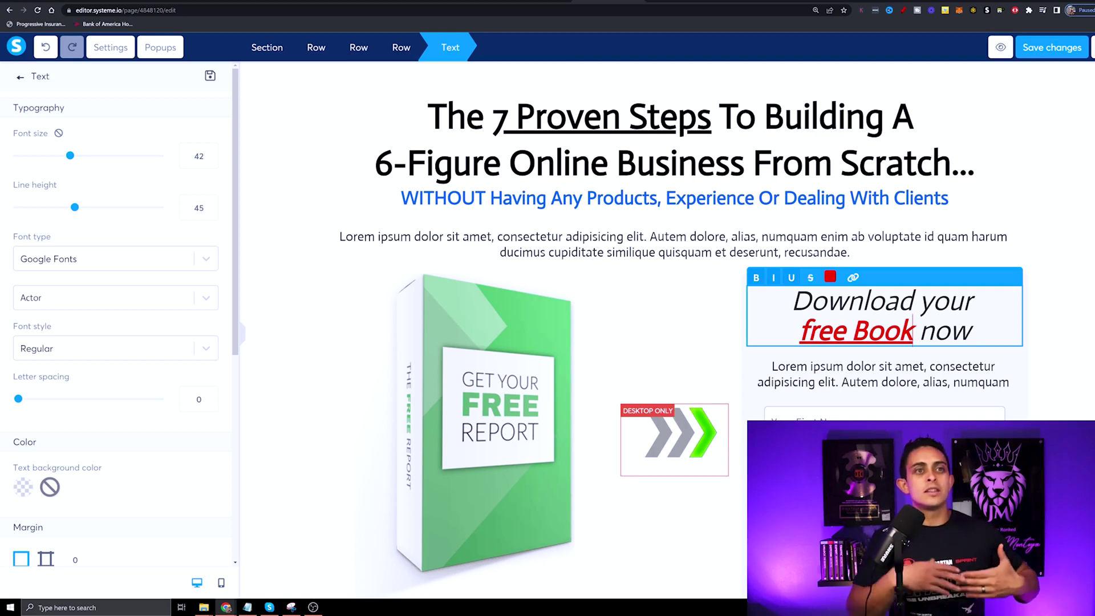
left_click(712, 264)
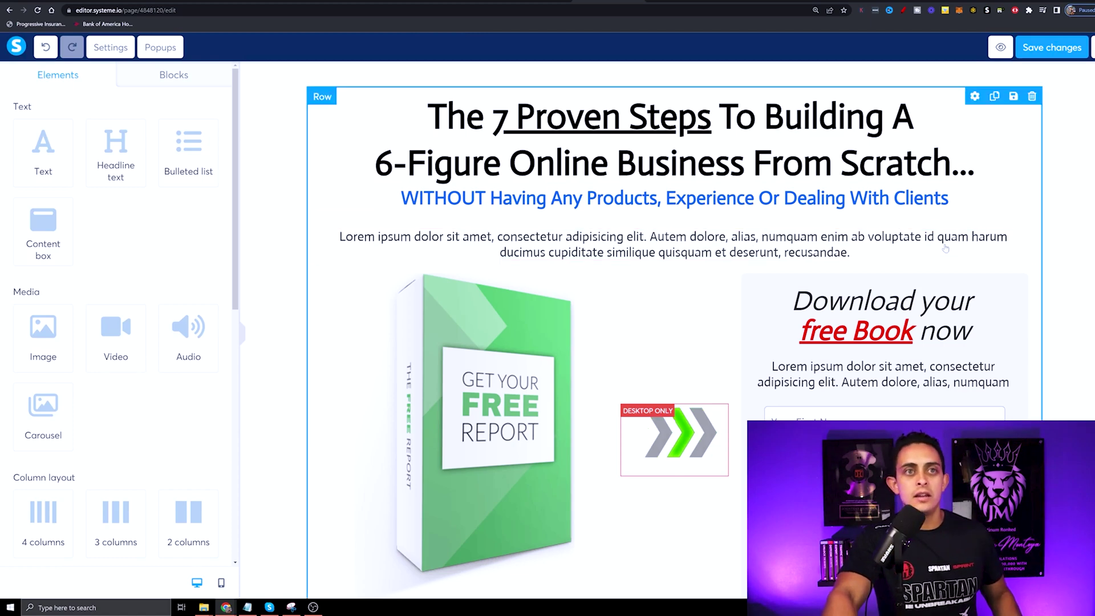
Delete the Lorem ipsum paragraphs under the subheading and in the form box
left_click(1025, 220)
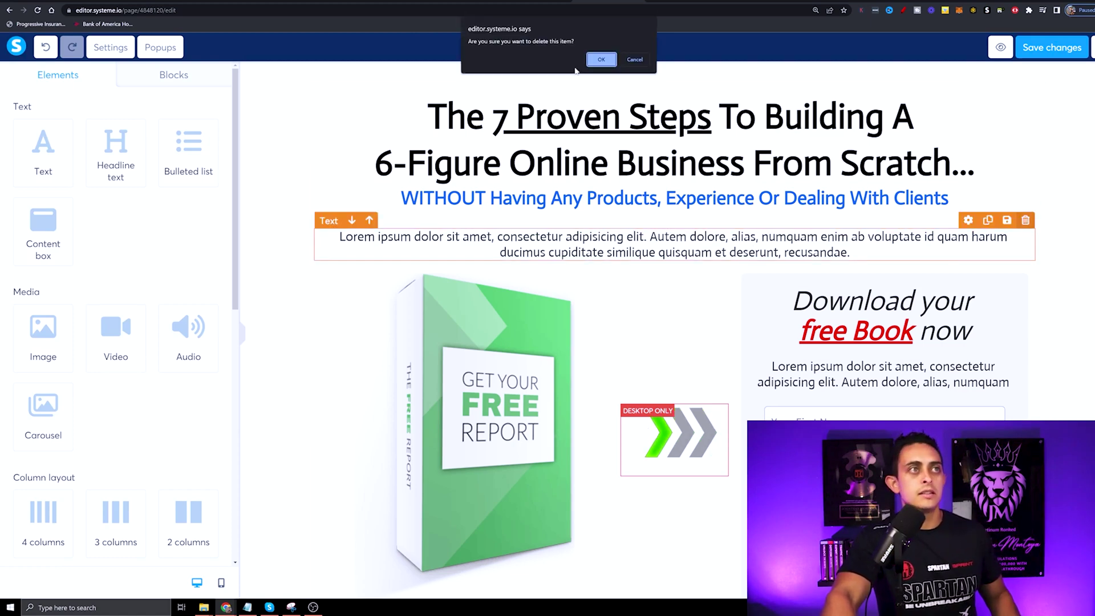
left_click(601, 59)
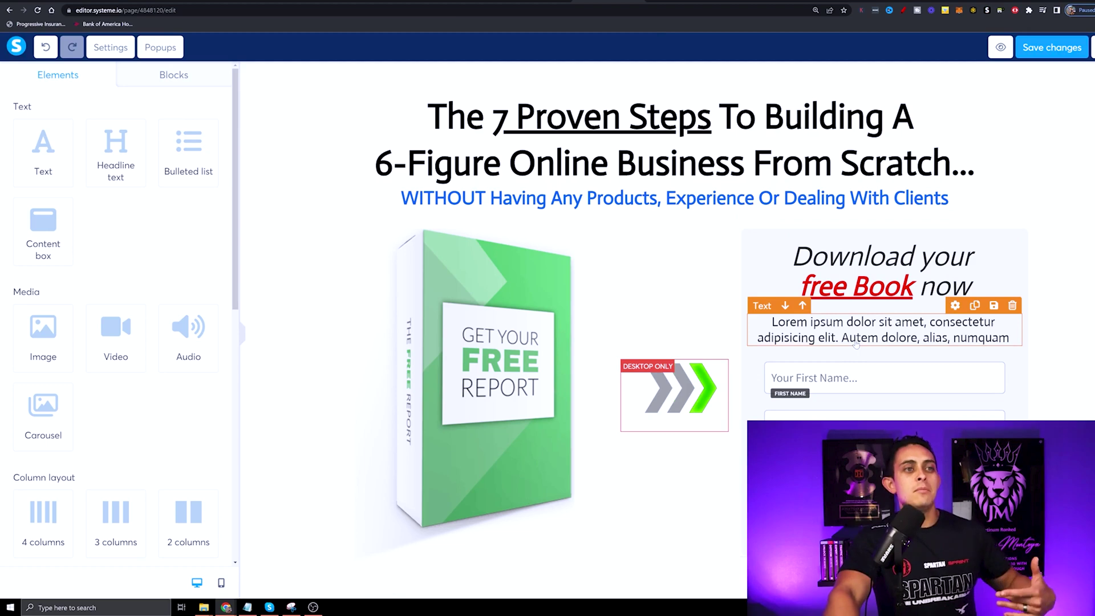
left_click(1012, 305)
left_click(600, 60)
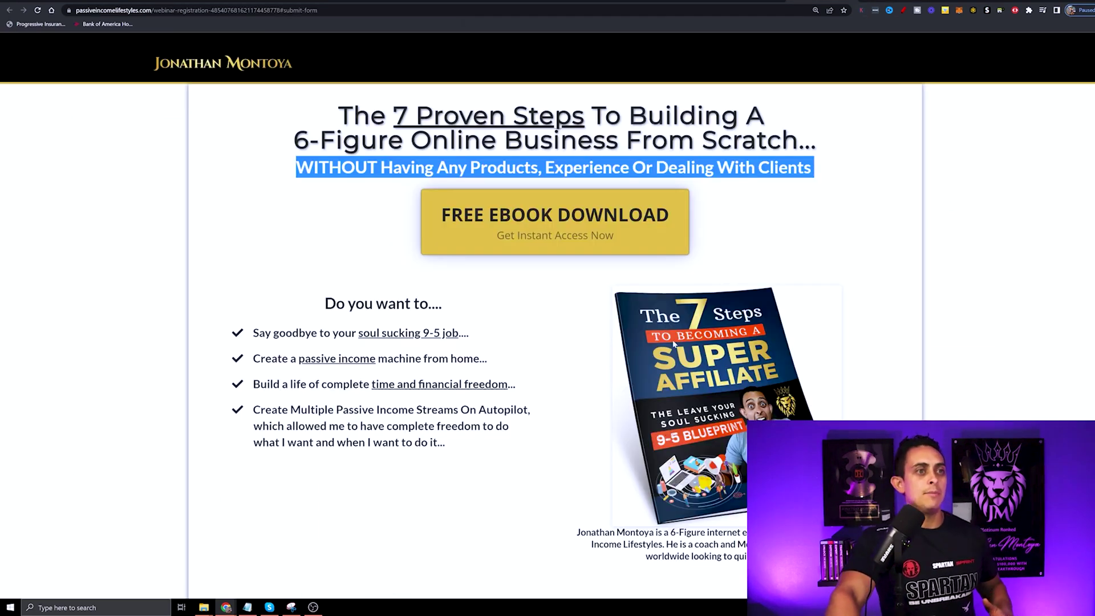
Save the reference page's ebook cover to the computer as 3D-Cover
right_click(707, 357)
left_click(738, 371)
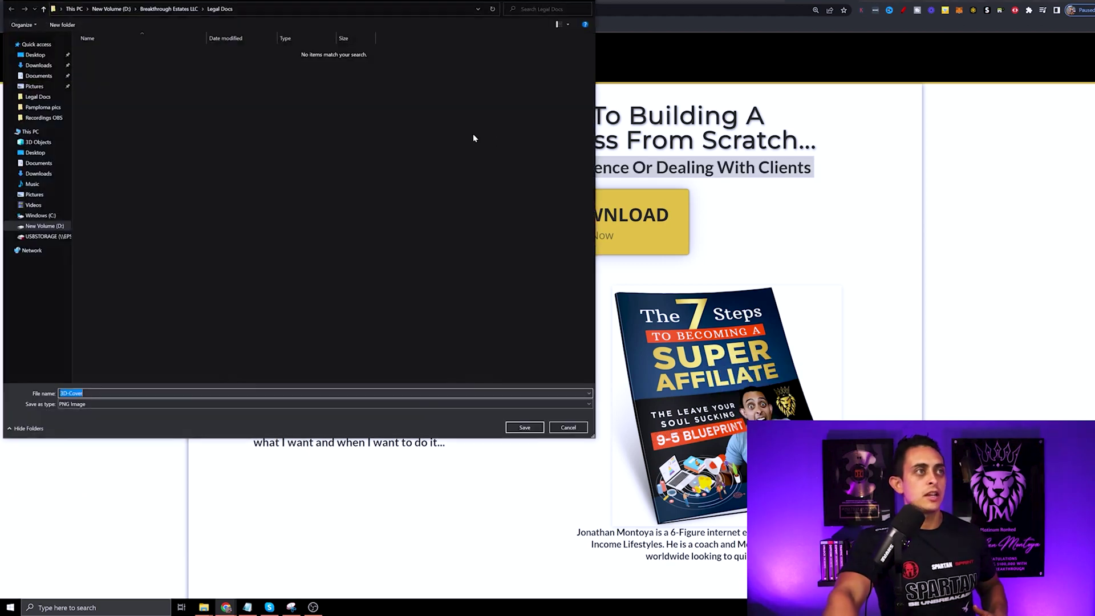
key("Return")
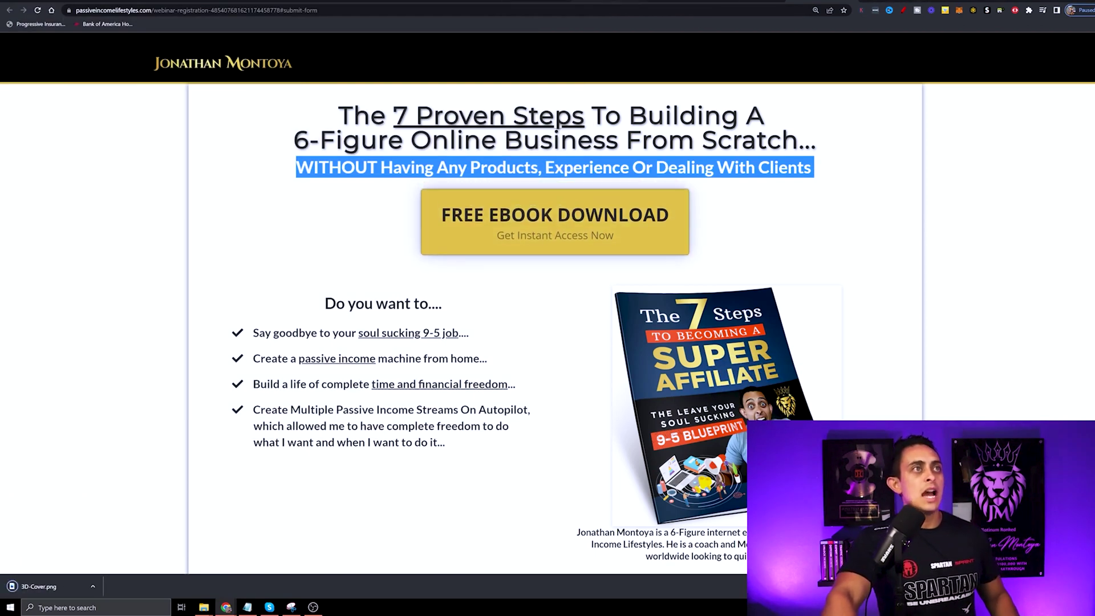
key("ctrl+Tab")
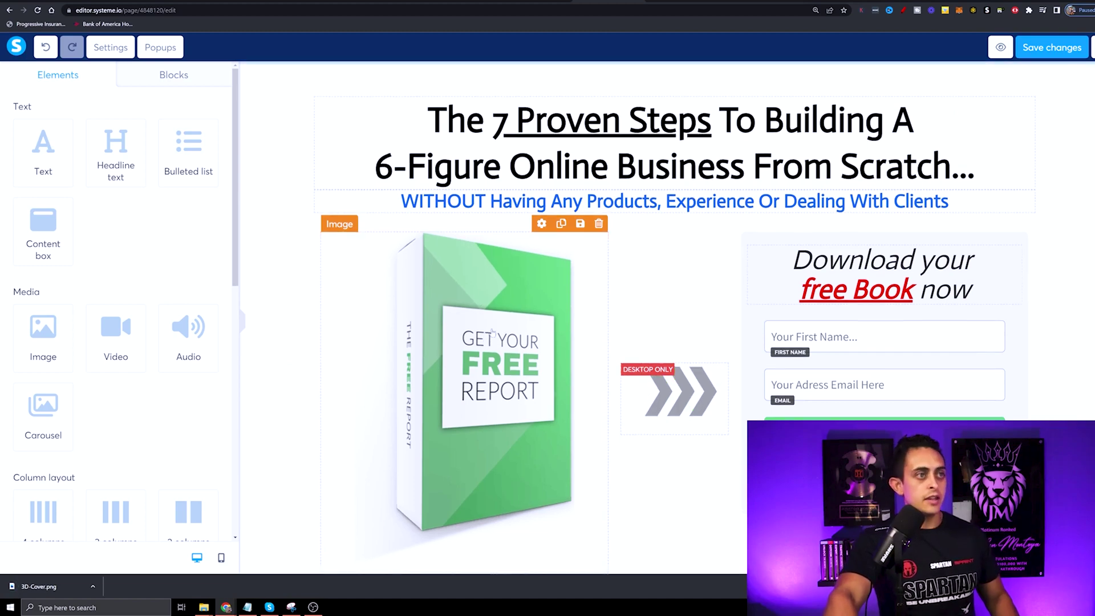
Upload the 3D cover image from Downloads for the placeholder Get Your Free Report image
left_click(488, 337)
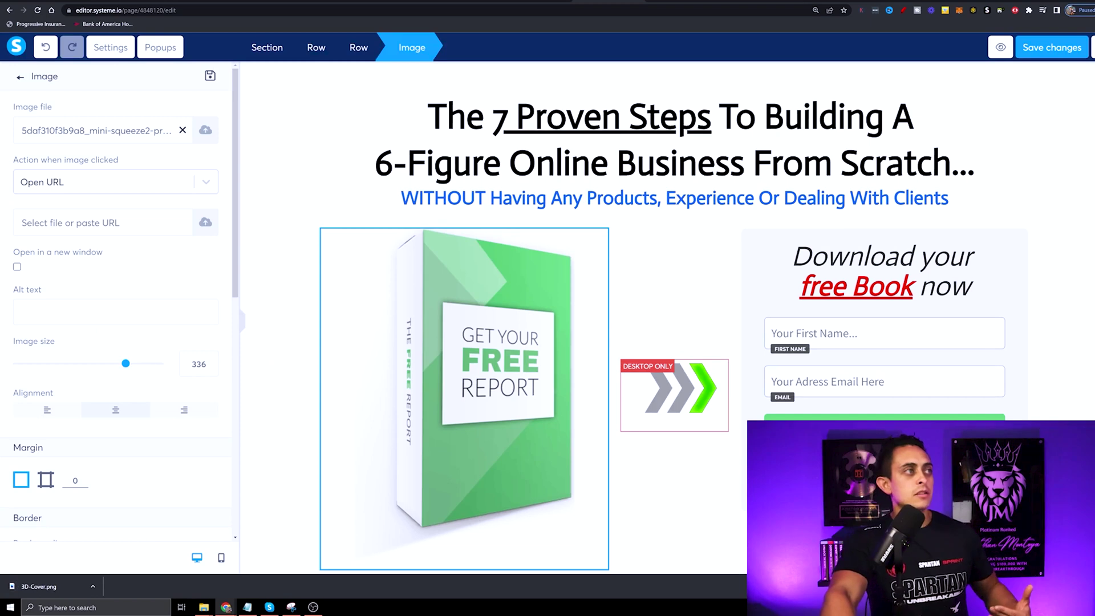
left_click(206, 131)
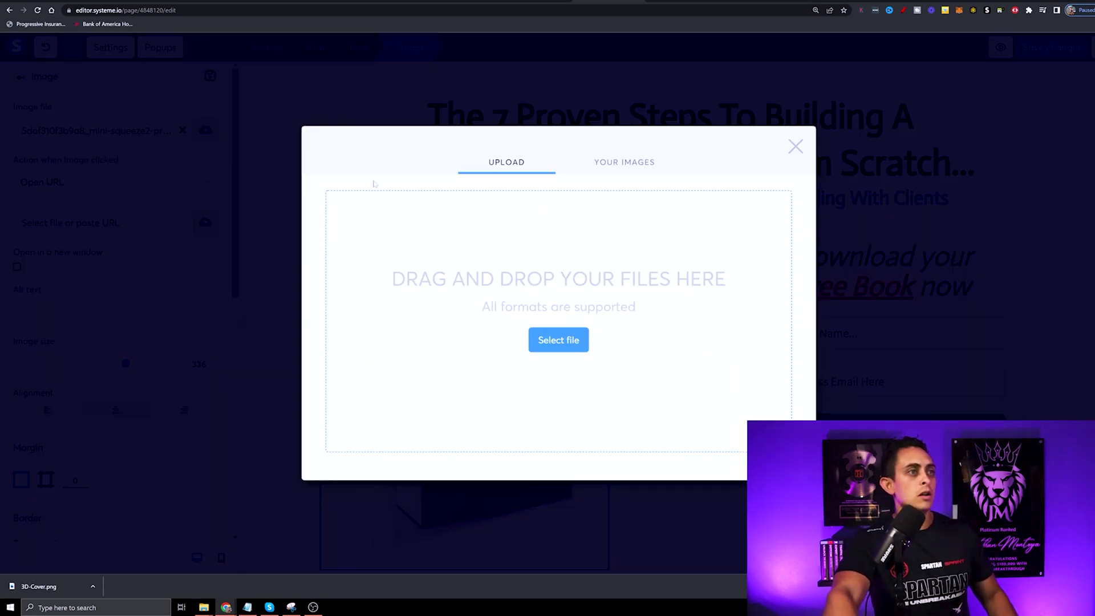
left_click(569, 346)
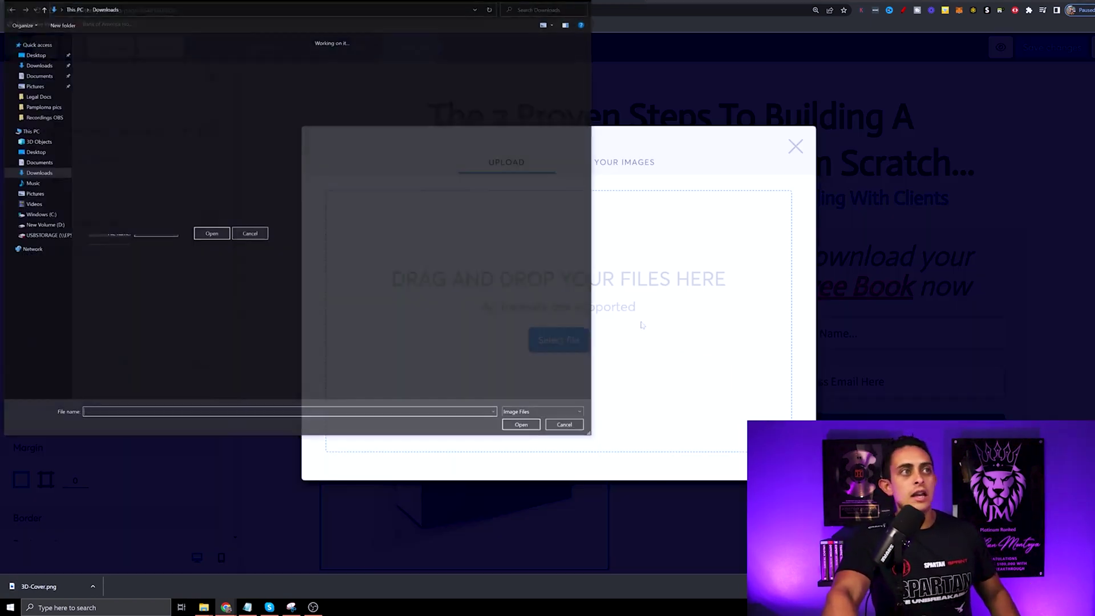
left_click(38, 74)
left_click(39, 66)
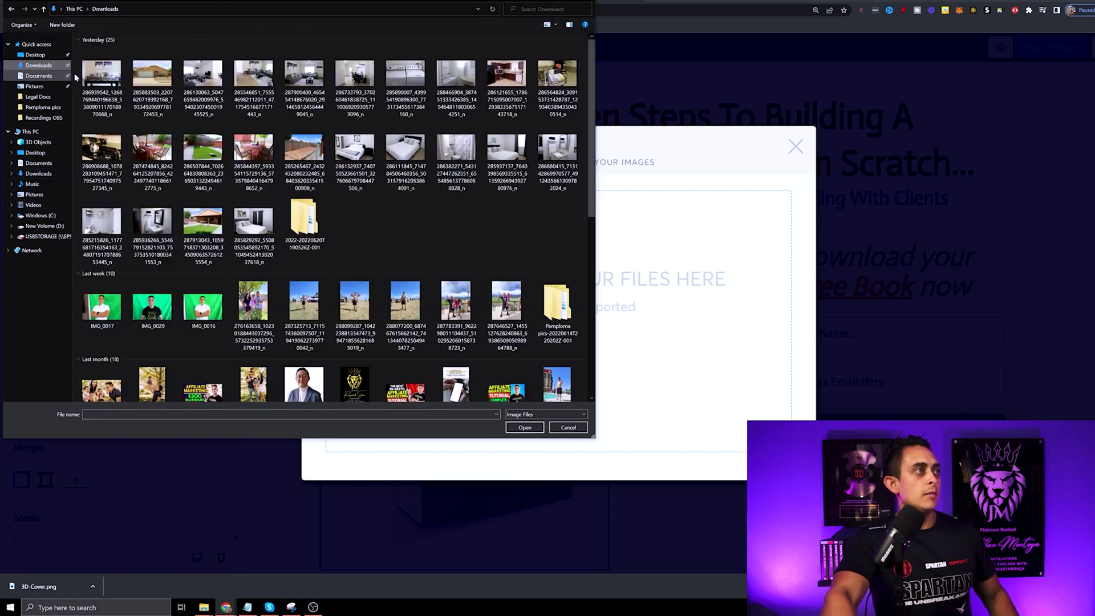
key("Escape")
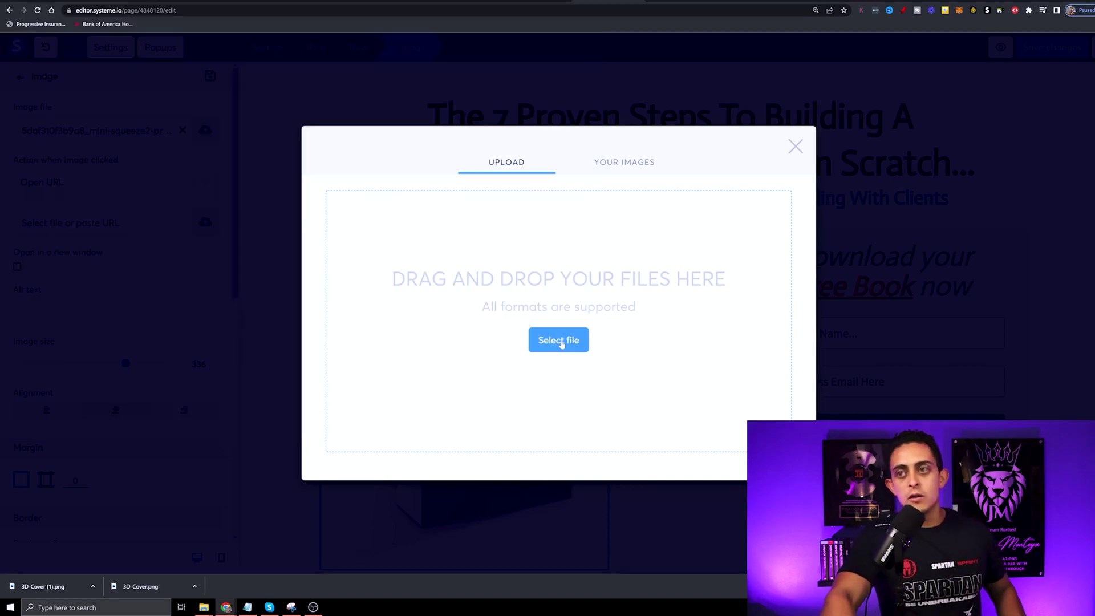
left_click(561, 342)
double_click(101, 72)
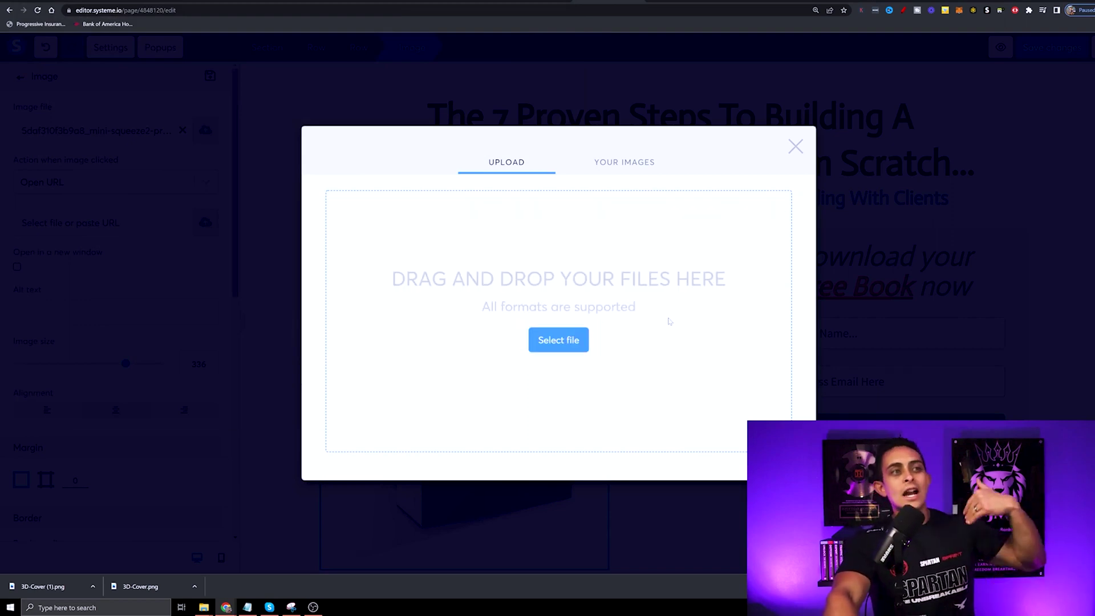
Insert 3D-Cover1.png from Your Images as the squeeze page image
left_click(627, 154)
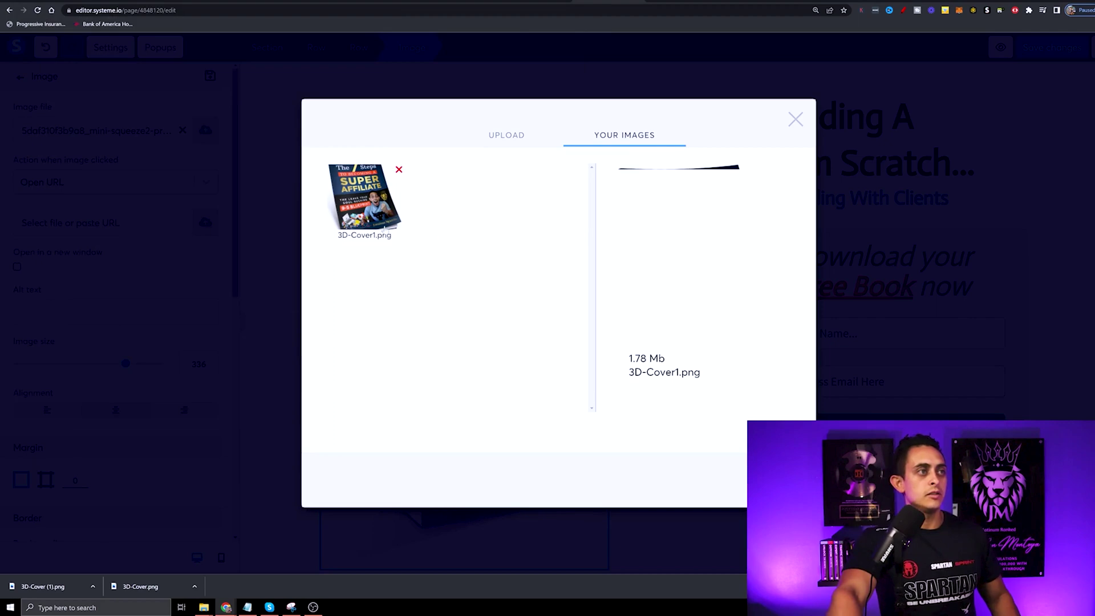
left_click(393, 205)
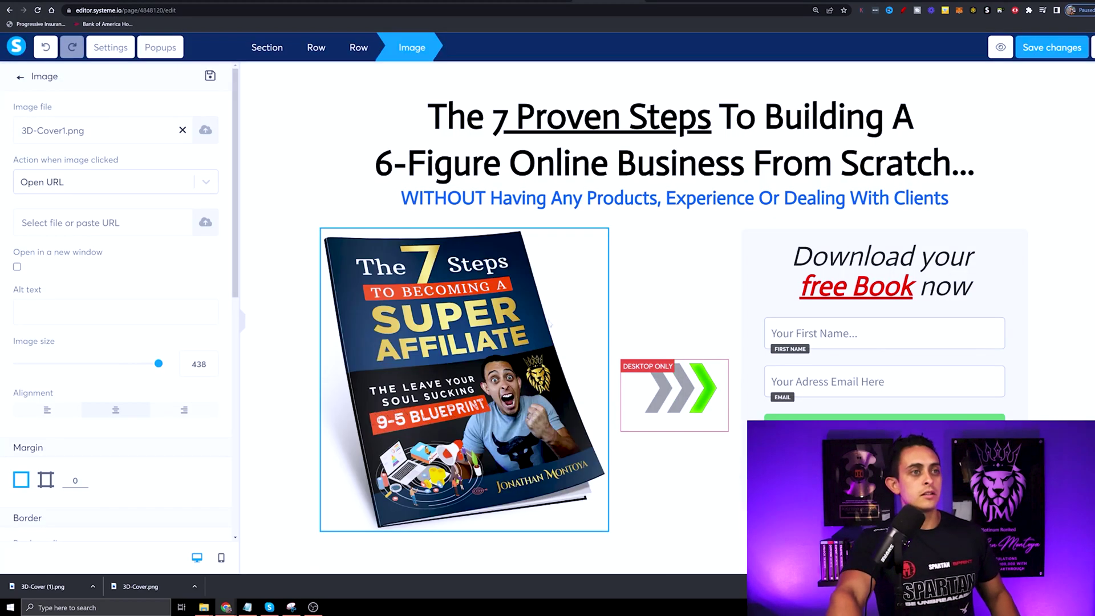
left_click(672, 300)
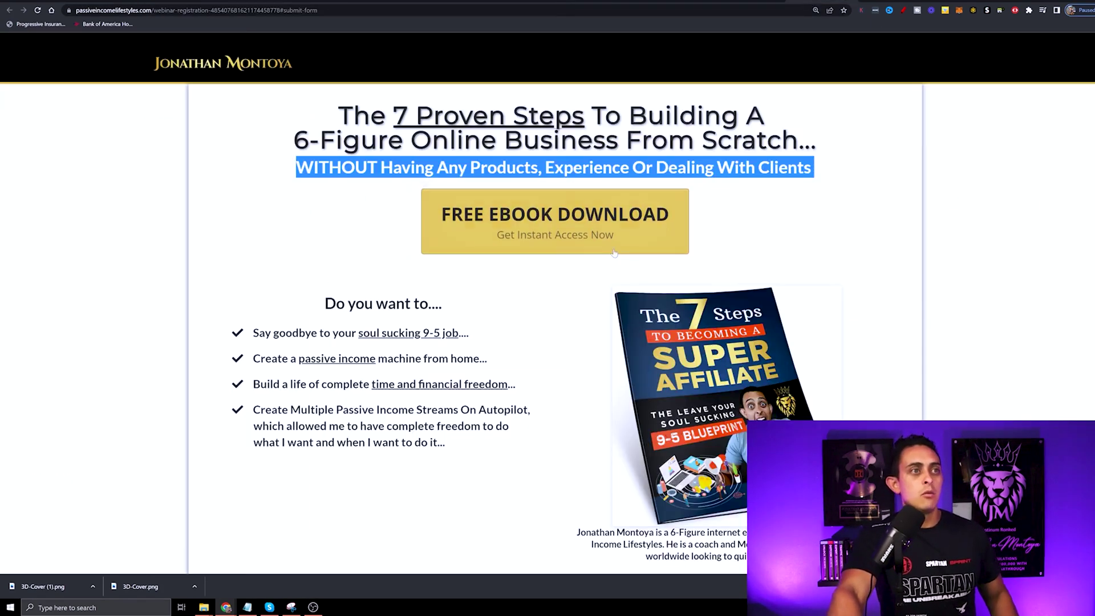
Replace the opt-in button text with the copied wording 'FREE EBOOK DOWNLOAD', removing 'Get Instant Access Now'
mouse_move(611, 212)
left_mouse_down()
mouse_move(452, 212)
mouse_move(530, 212)
mouse_move(613, 233)
left_mouse_up()
key("ctrl+c")
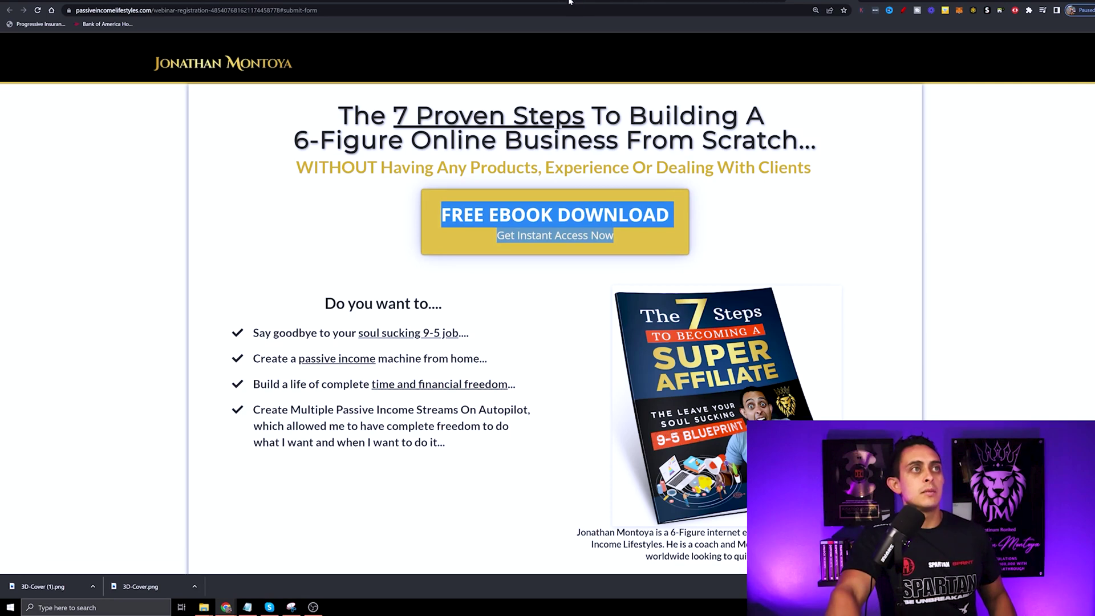
left_click(599, 2)
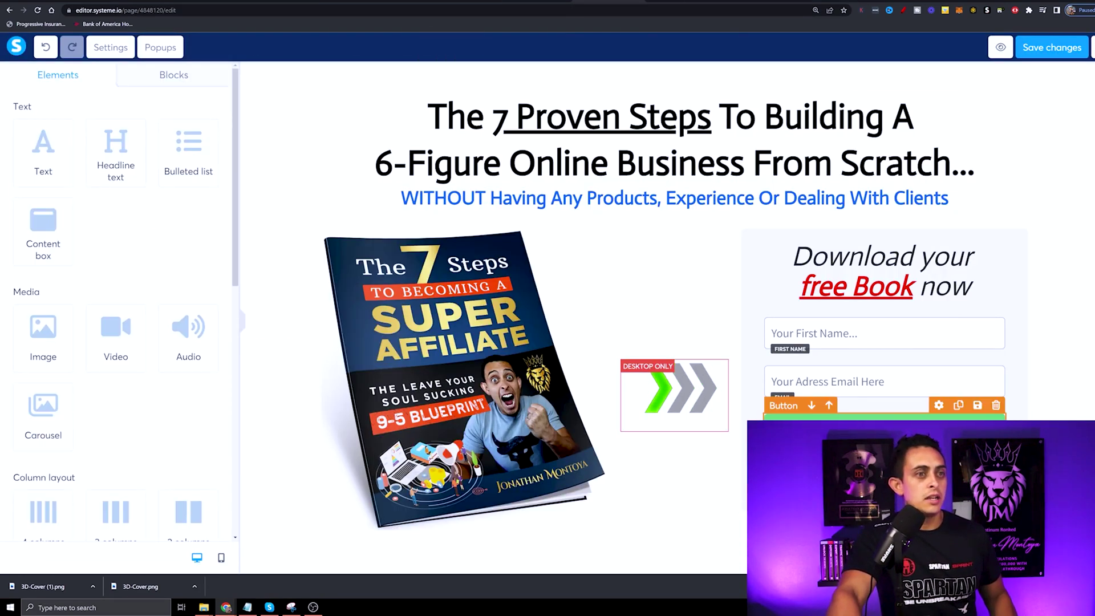
scroll(114, 308, "down", 5)
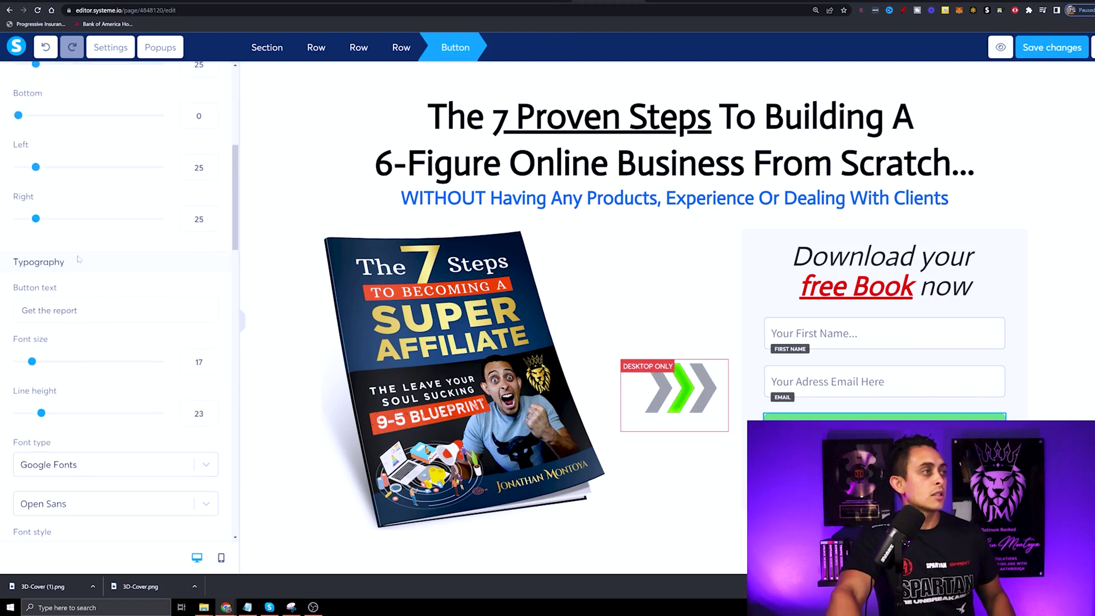
left_click_drag(78, 310, 7, 310)
key("ctrl+v")
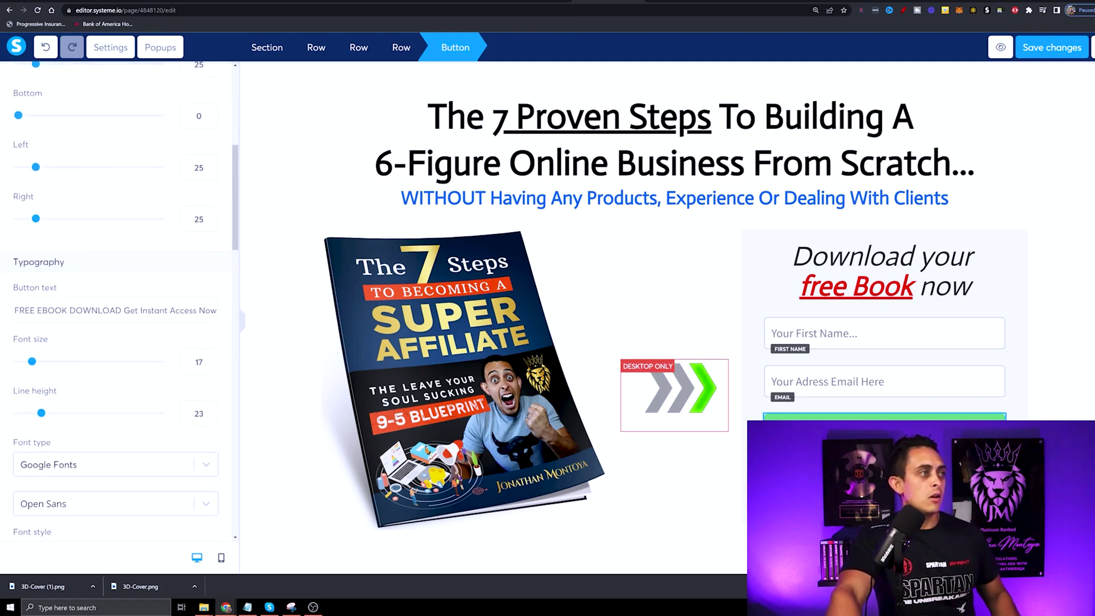
left_click_drag(122, 310, 185, 310)
left_click_drag(267, 345, 268, 345)
key("BackSpace")
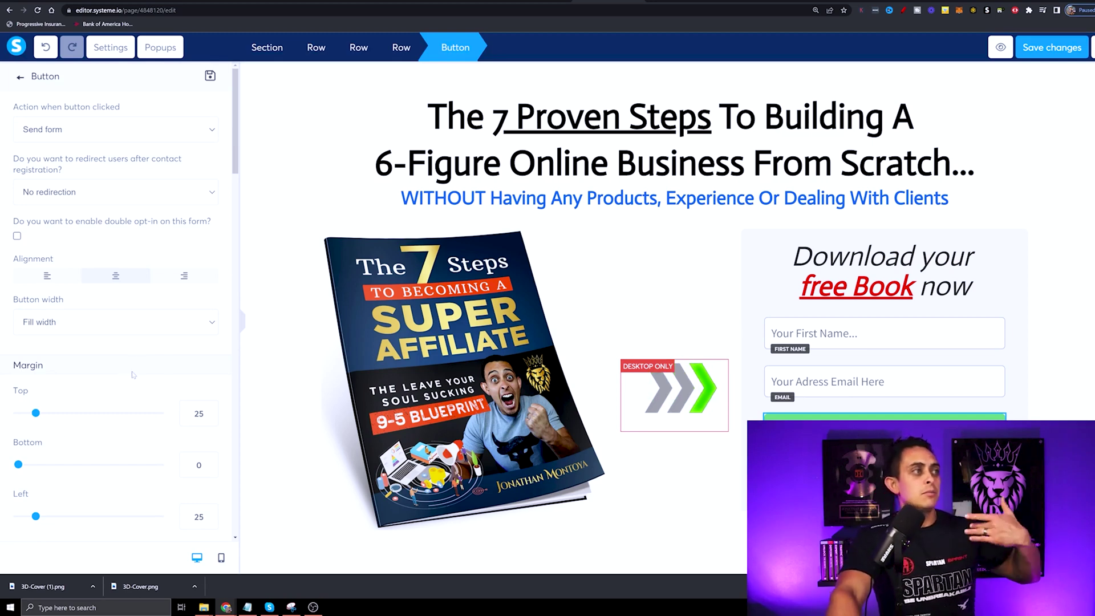
Raise the button's font size to 26 and finish editing the button
scroll(121, 361, "down", 2)
scroll(120, 361, "down", 3)
left_click_drag(32, 405, 46, 406)
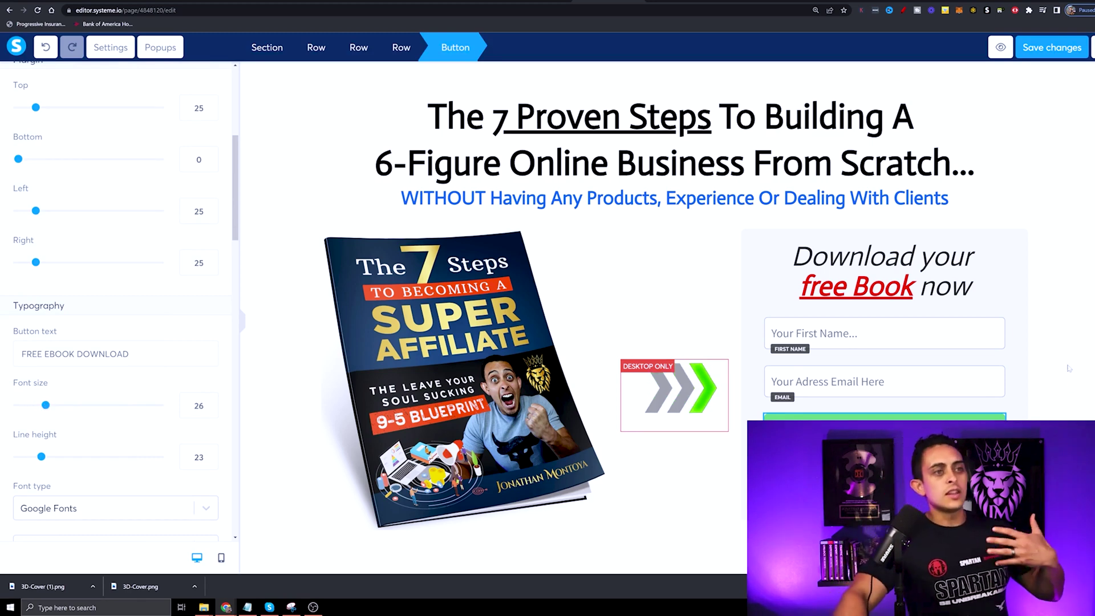
left_click(1082, 294)
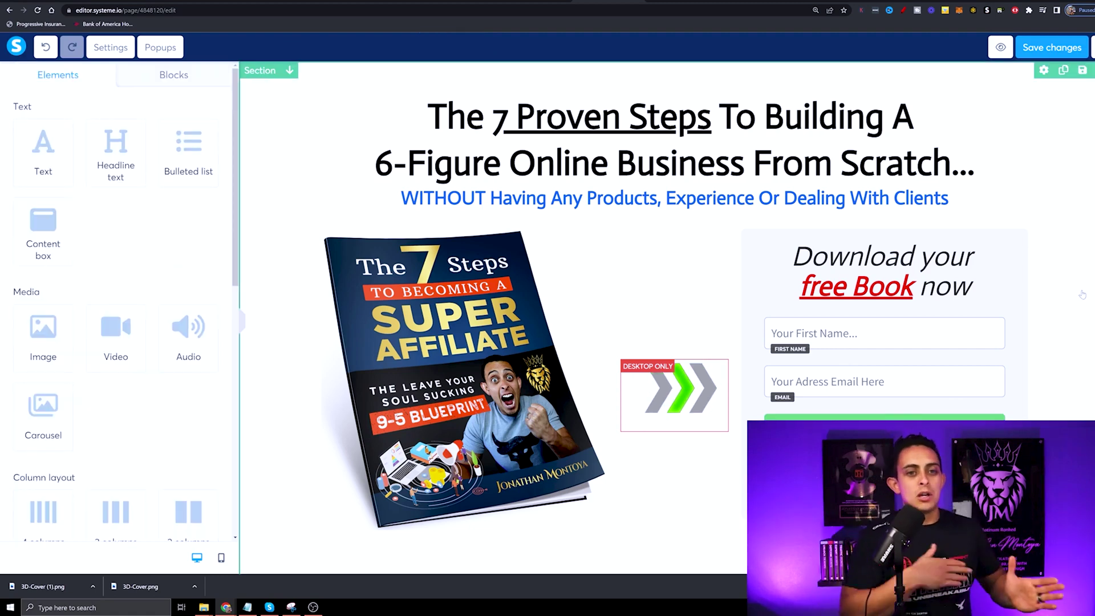
Check the new FREE EBOOK DOWNLOAD button, save the squeeze page, and exit to the 7 Steps Ebook funnel
scroll(1072, 285, "down", 2)
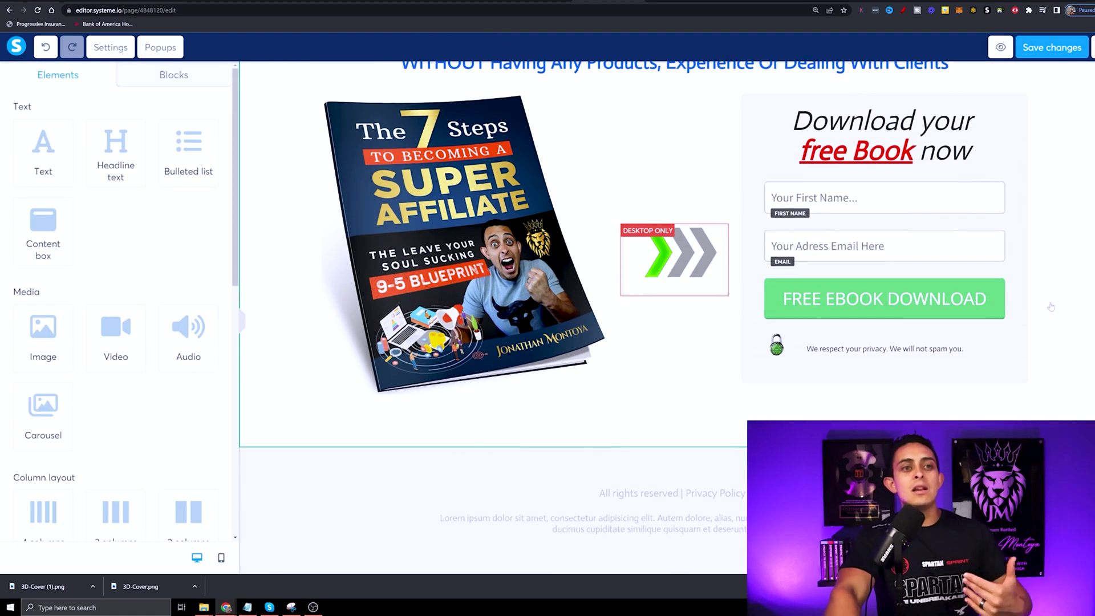
scroll(1037, 295, "up", 2)
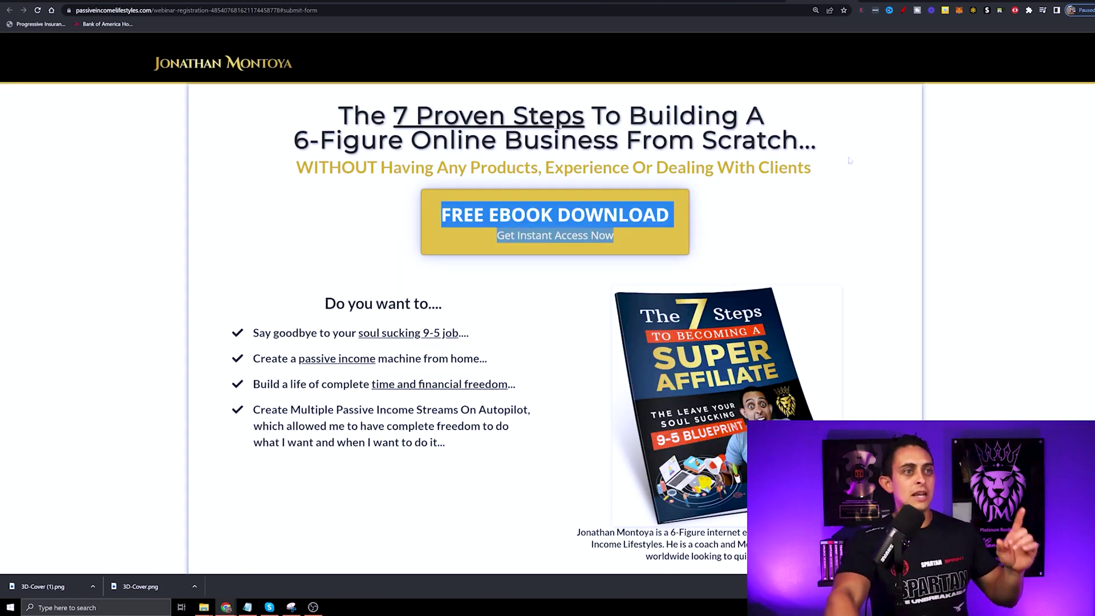
left_click(850, 161)
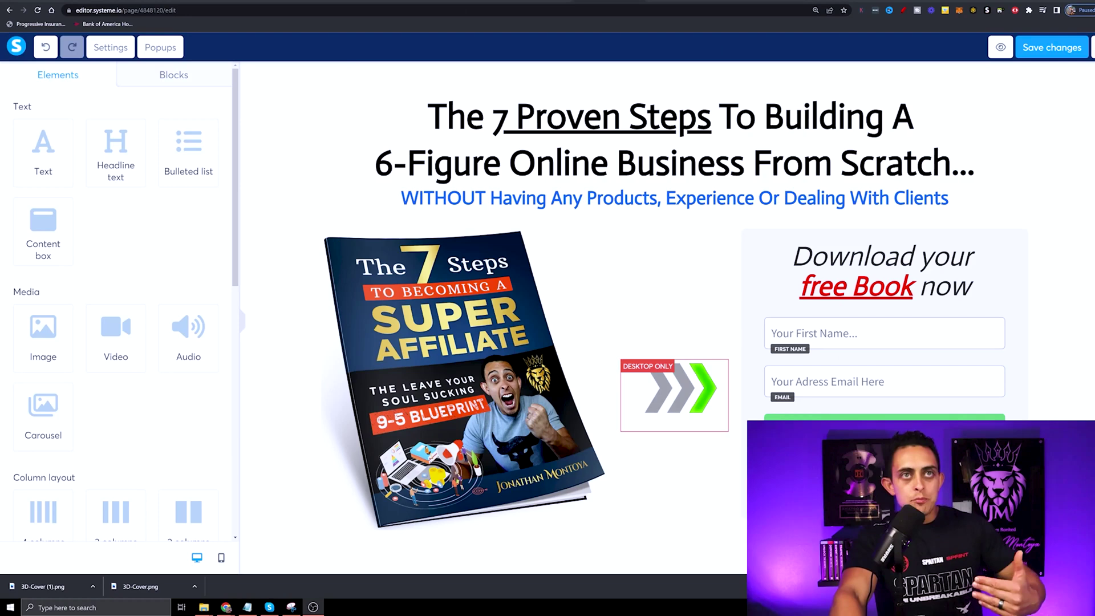
left_click(1048, 49)
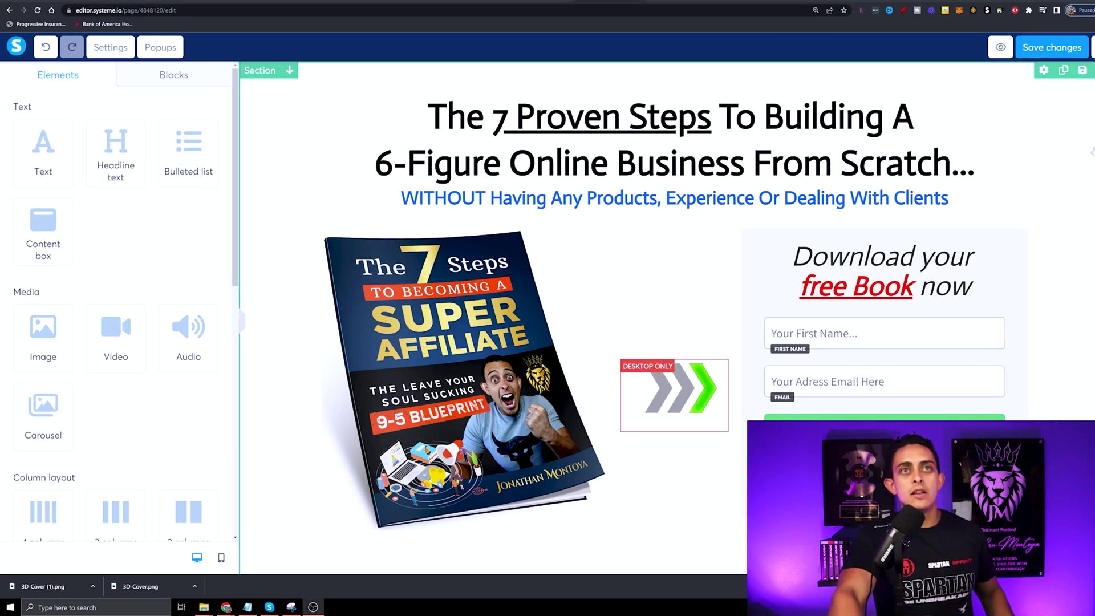
key("ctrl+minus")
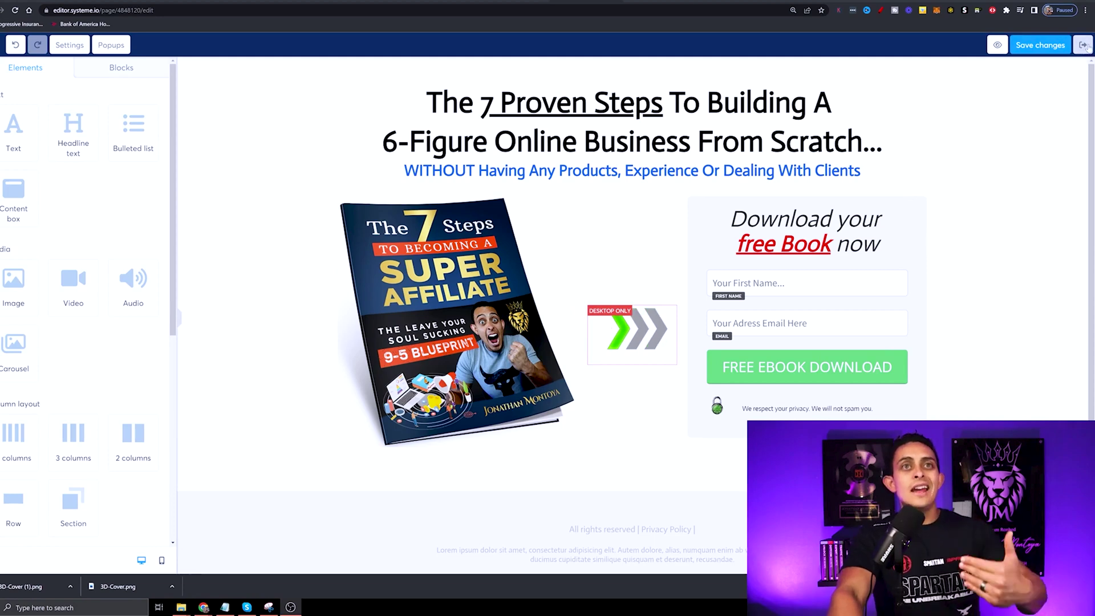
left_click(1085, 45)
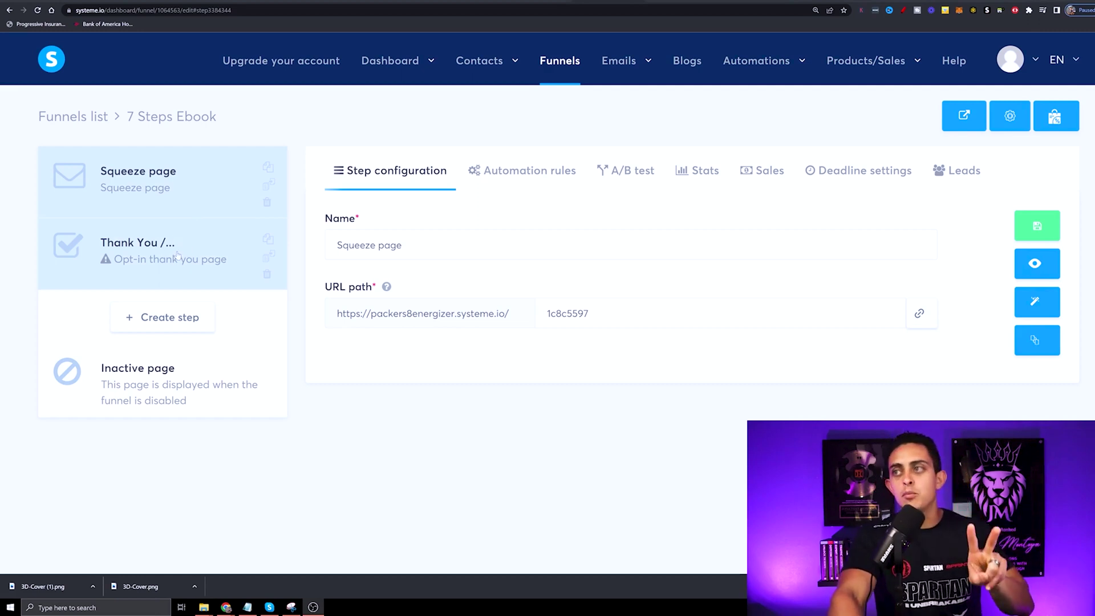
Browse the thank-you templates and apply the Congratulations template to the Thank You step
left_click(120, 251)
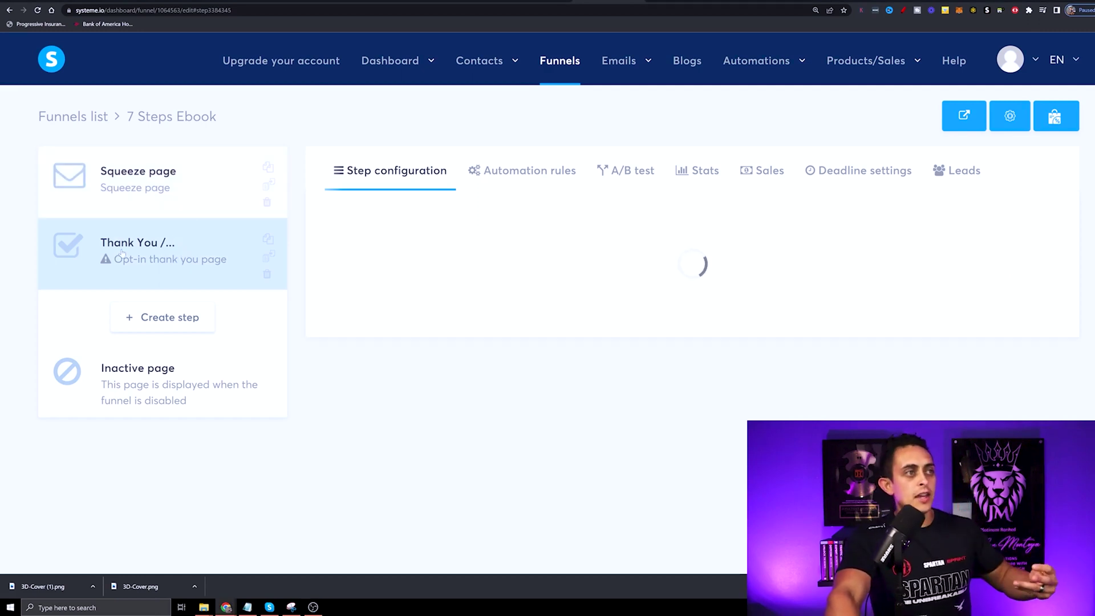
mouse_move(591, 273)
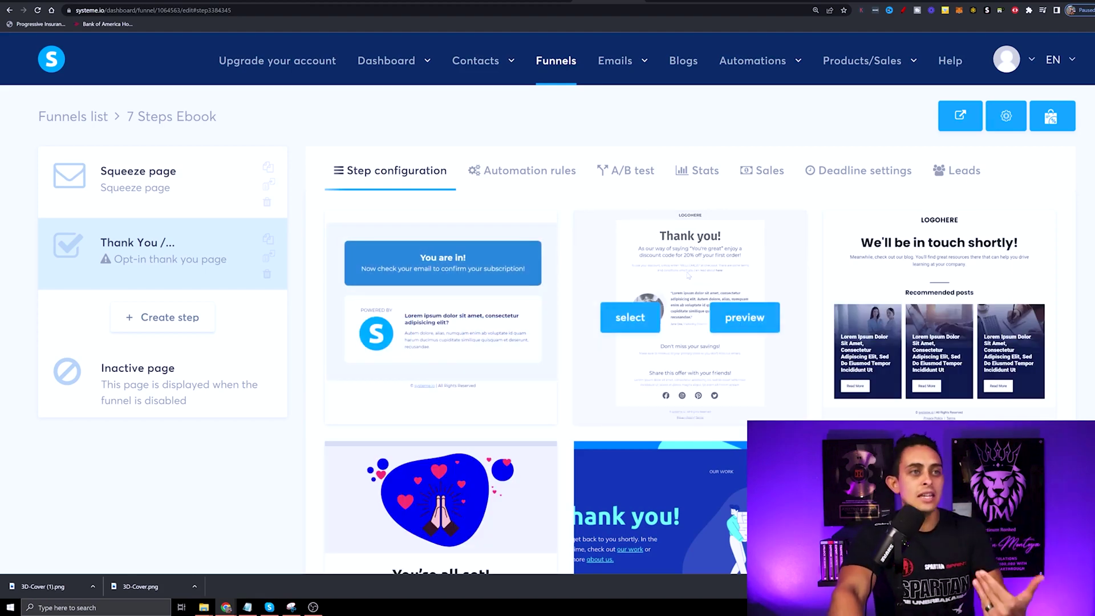
scroll(688, 275, "down", 5)
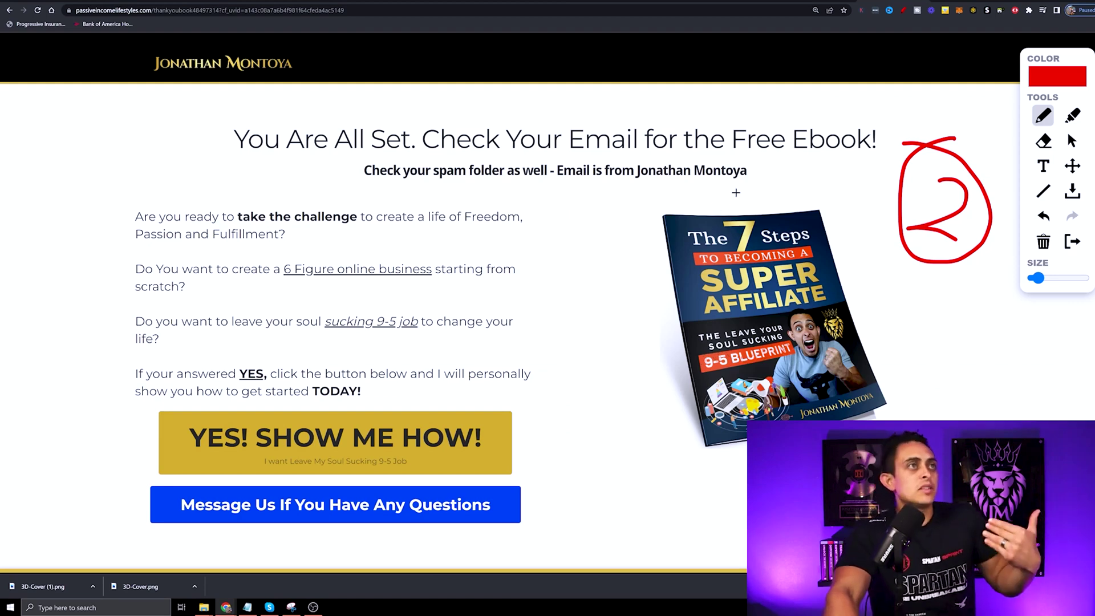
left_click(597, 2)
scroll(668, 217, "down", 5)
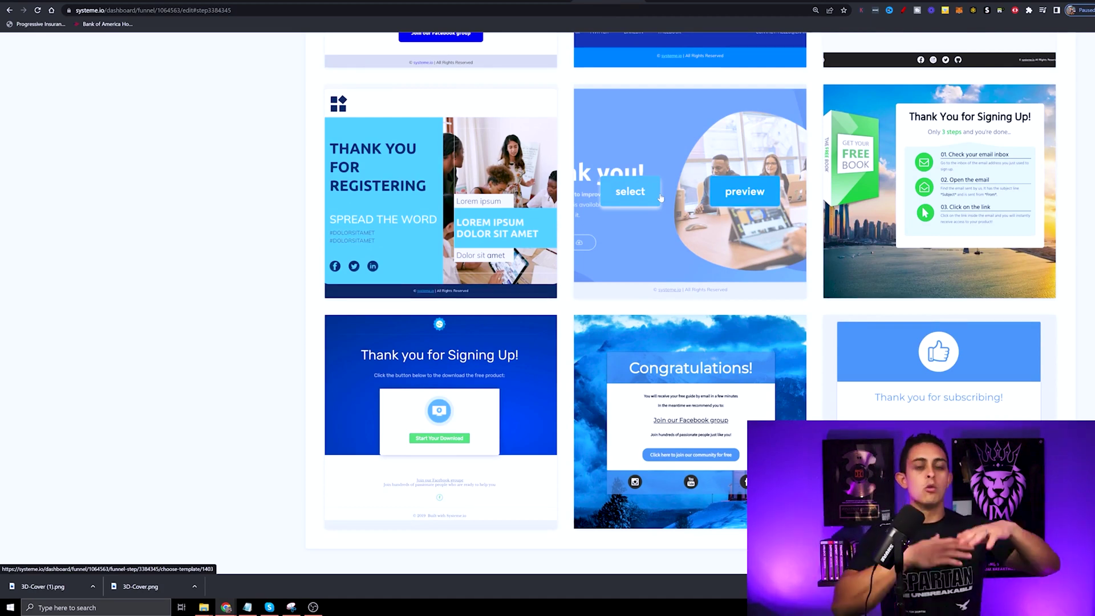
scroll(660, 197, "up", 10)
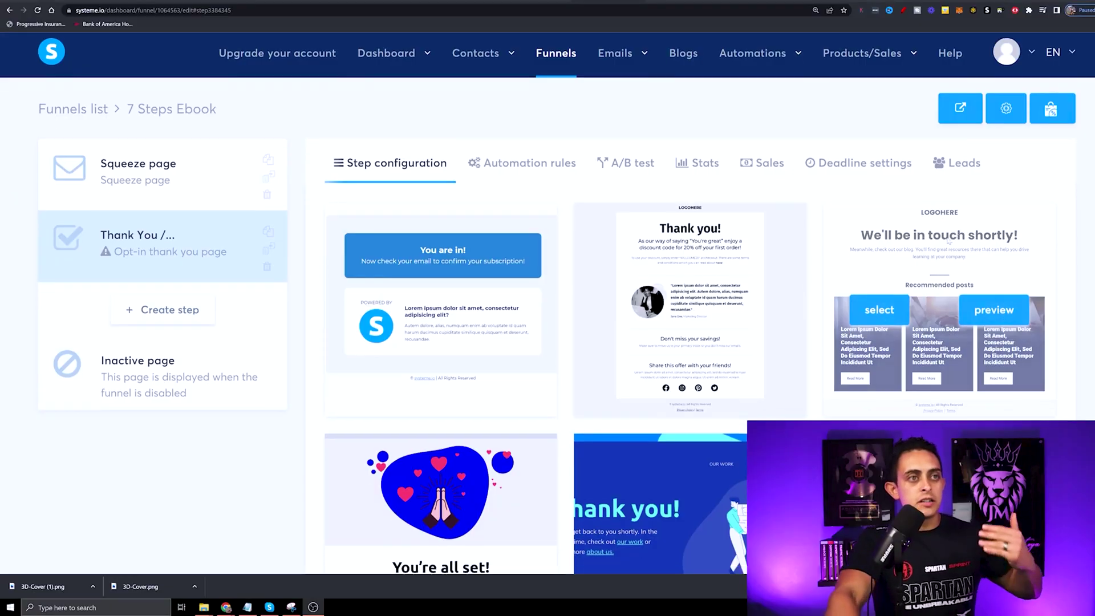
scroll(918, 231, "down", 10)
mouse_move(709, 432)
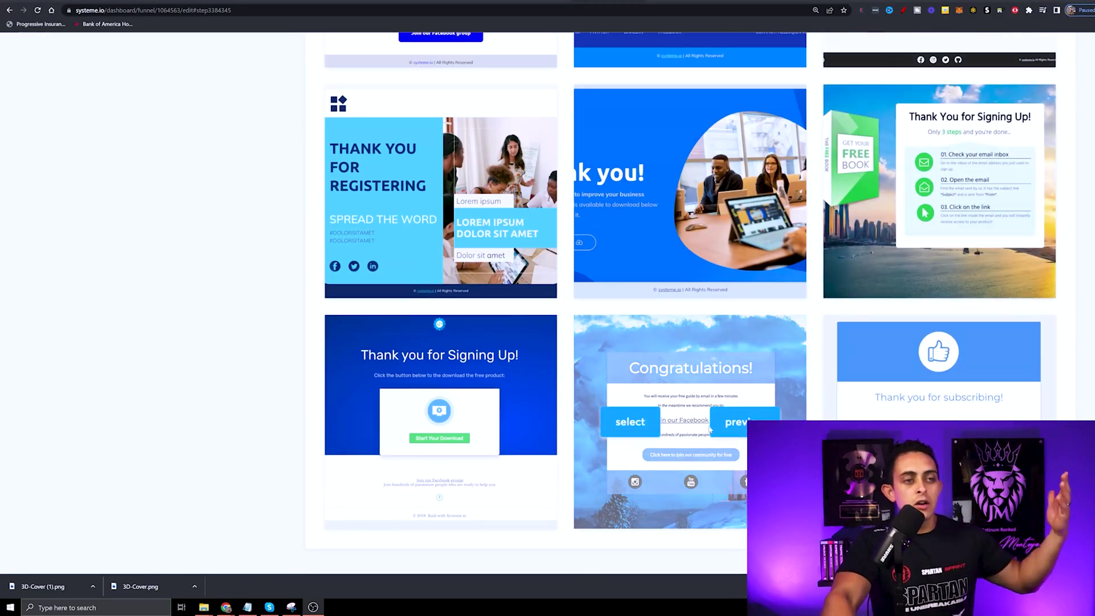
left_click(628, 423)
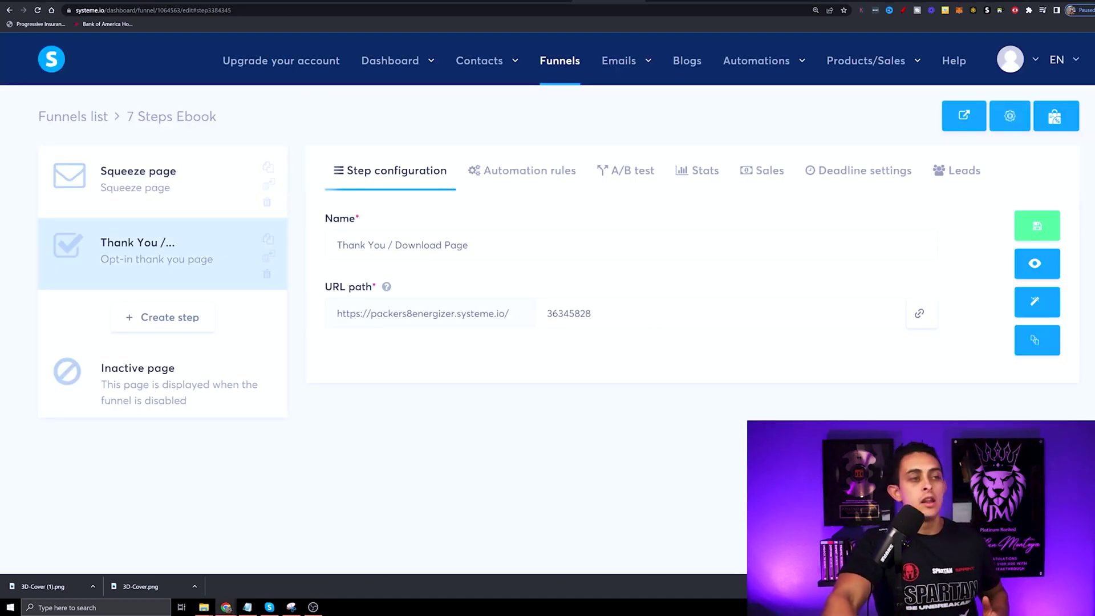
Open the Thank You / Download Page step's Congratulations page in the editor
double_click(544, 312)
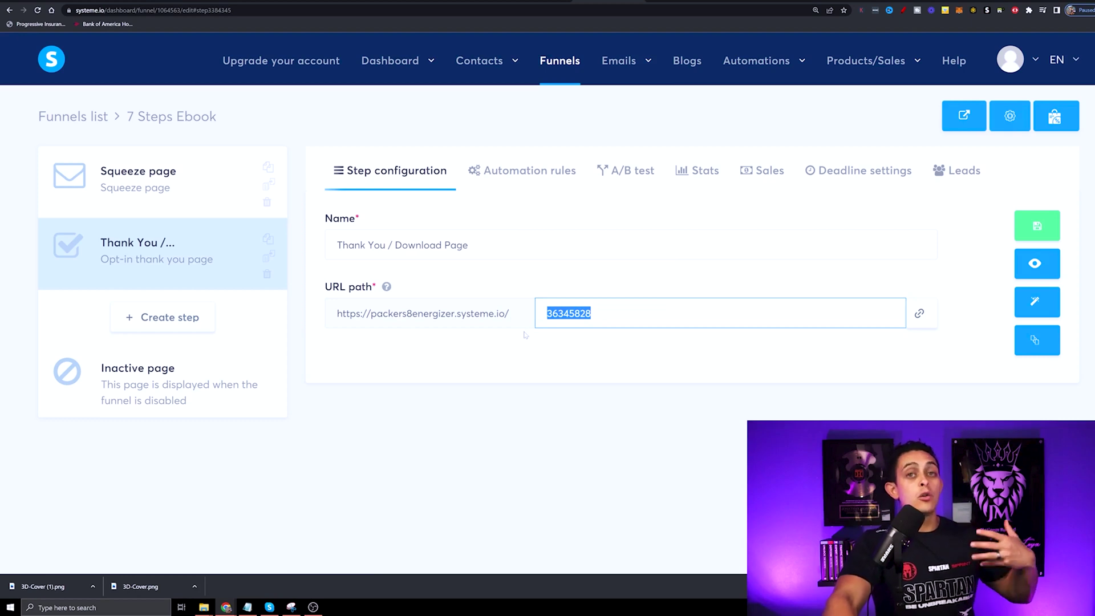
left_click(1036, 303)
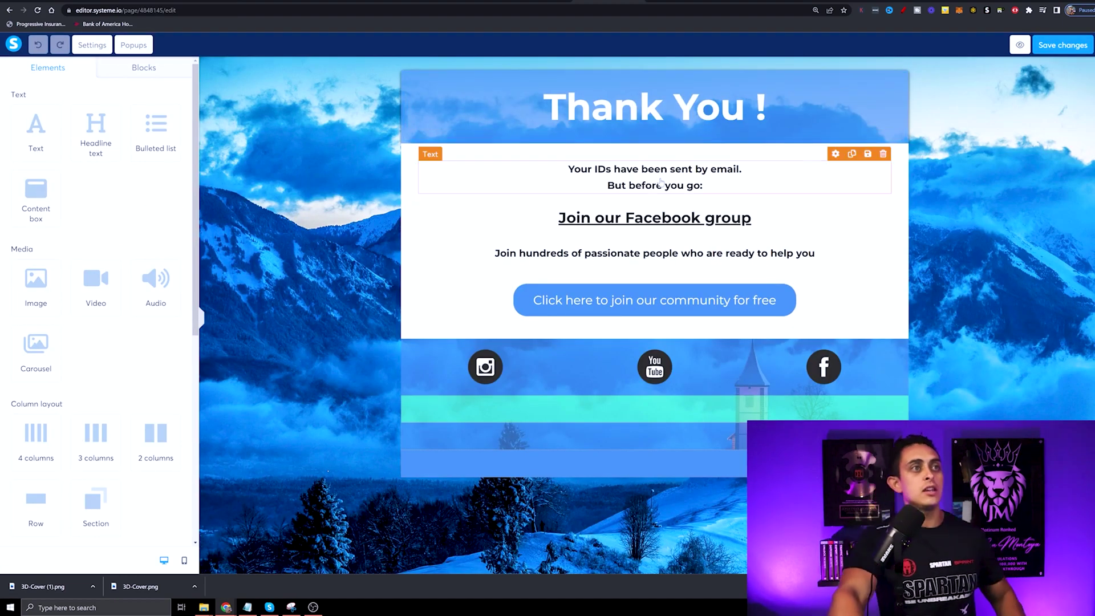
Replace the message under Thank You! with 'Your Book will be in your Email Inbox'
left_click(703, 185)
type("Your Book")
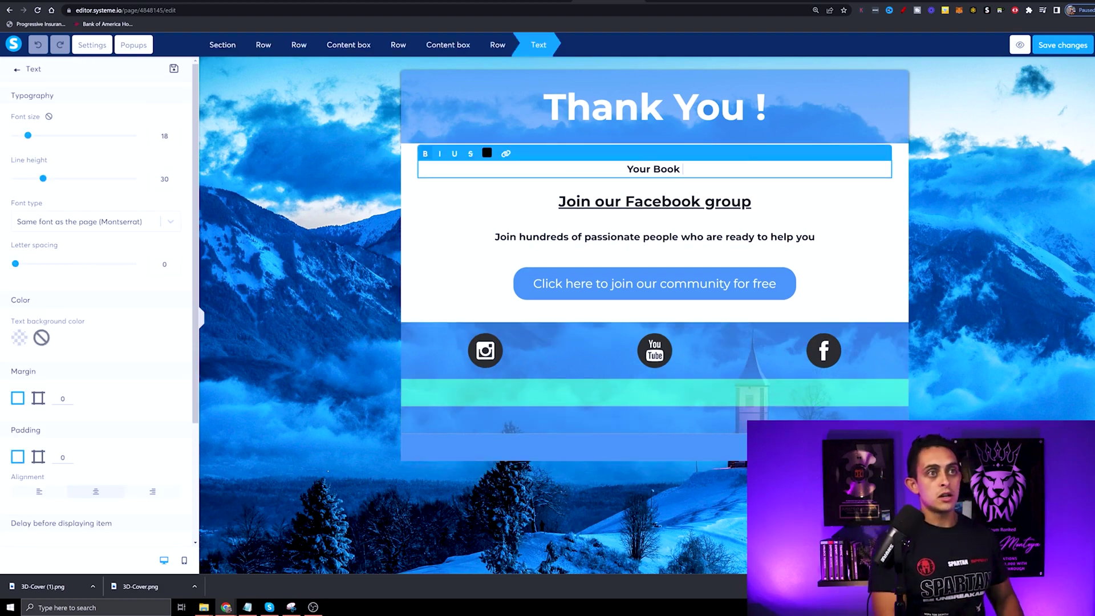
type(" will be in your Email In")
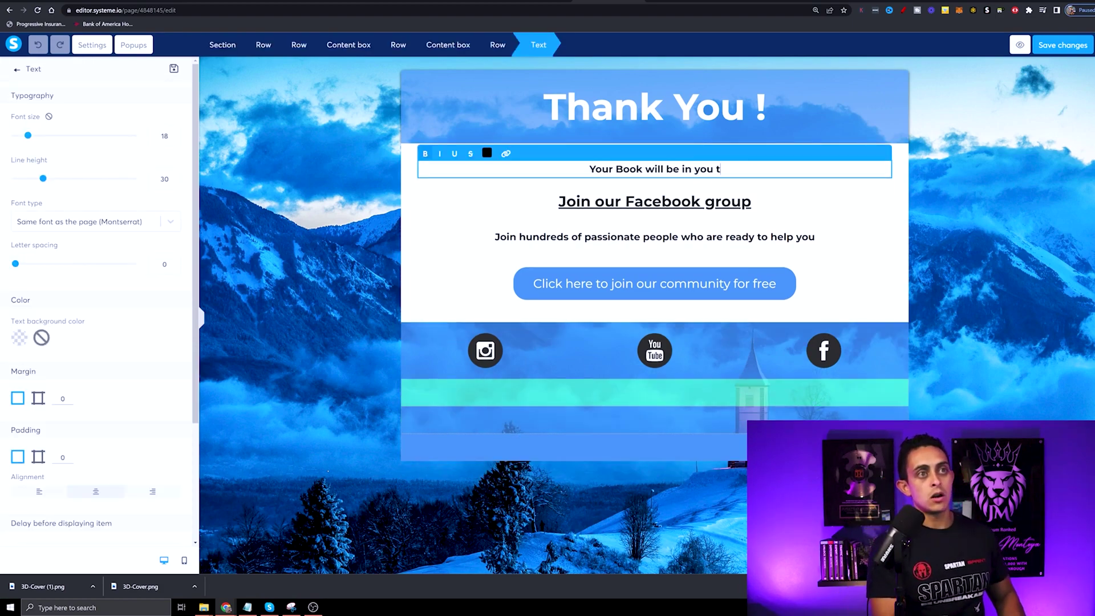
type("box")
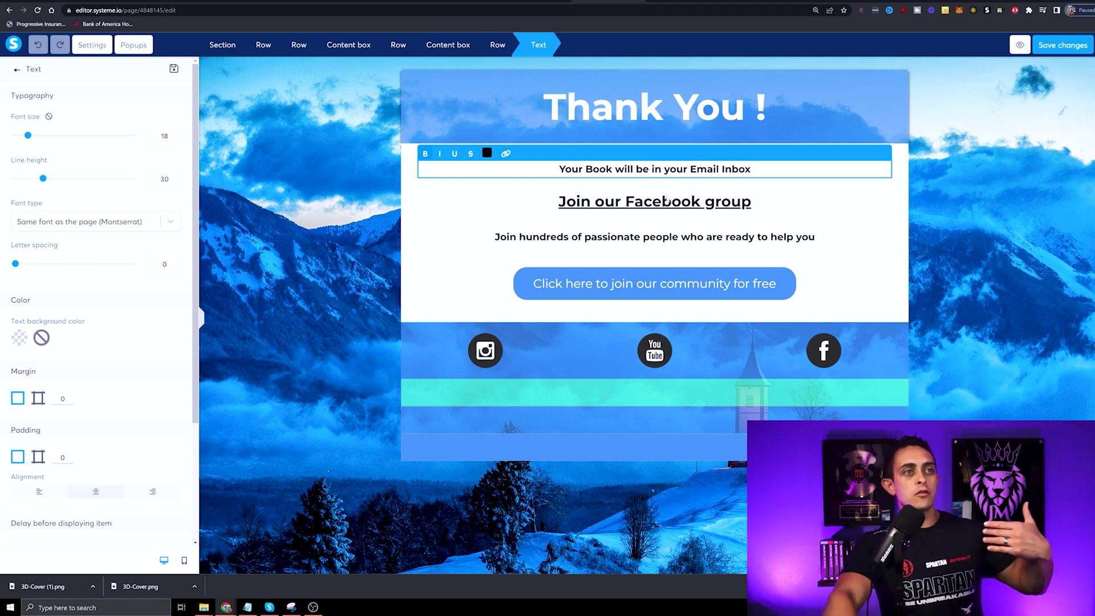
left_click(801, 227)
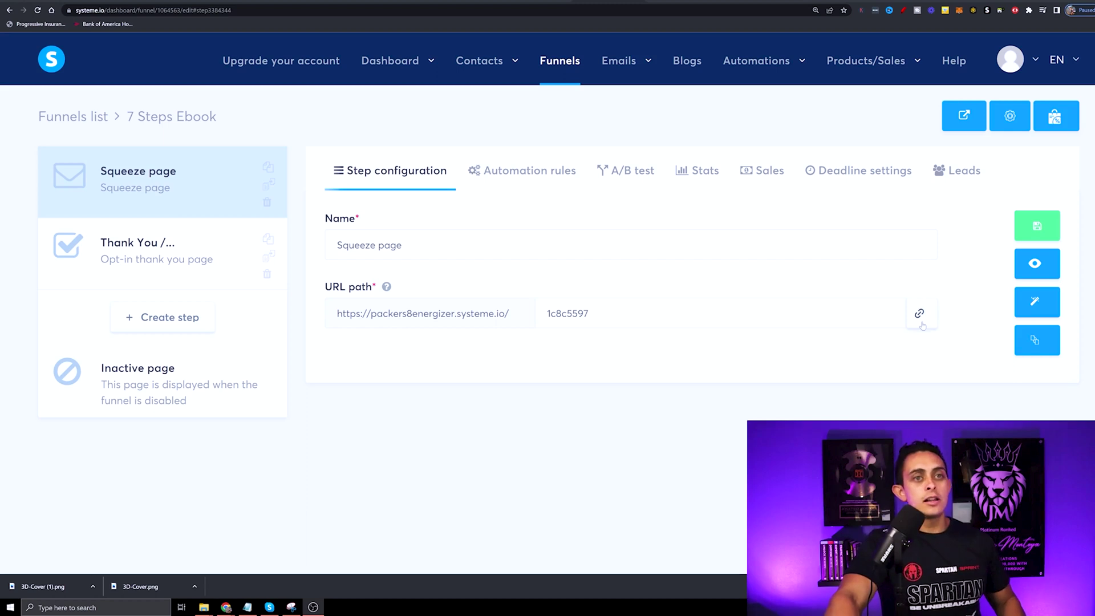
Highlight the squeeze page URL, copy it, and load the live squeeze page in the browser
left_click(903, 10)
mouse_move(934, 285)
left_mouse_down()
mouse_move(953, 330)
mouse_move(906, 280)
left_mouse_up()
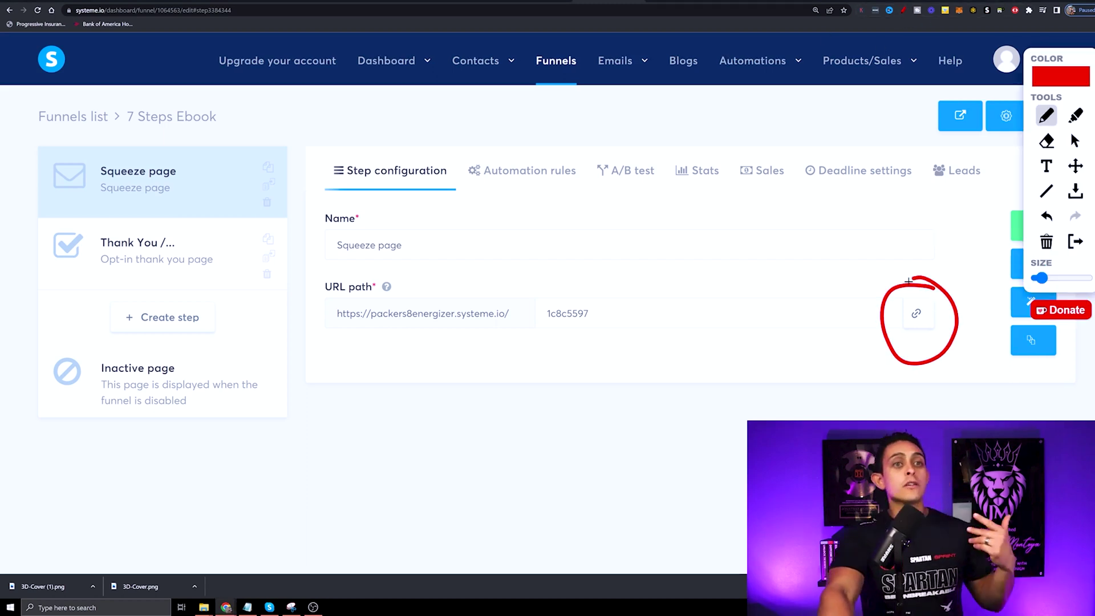
key("Escape")
left_click(915, 313)
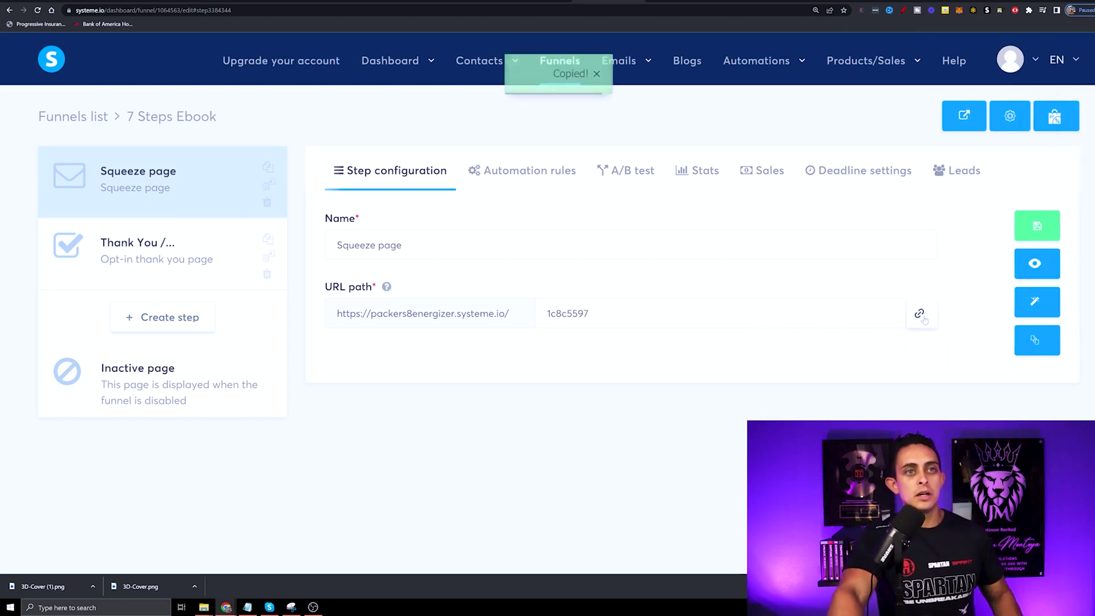
key("ctrl+l")
key("ctrl+v")
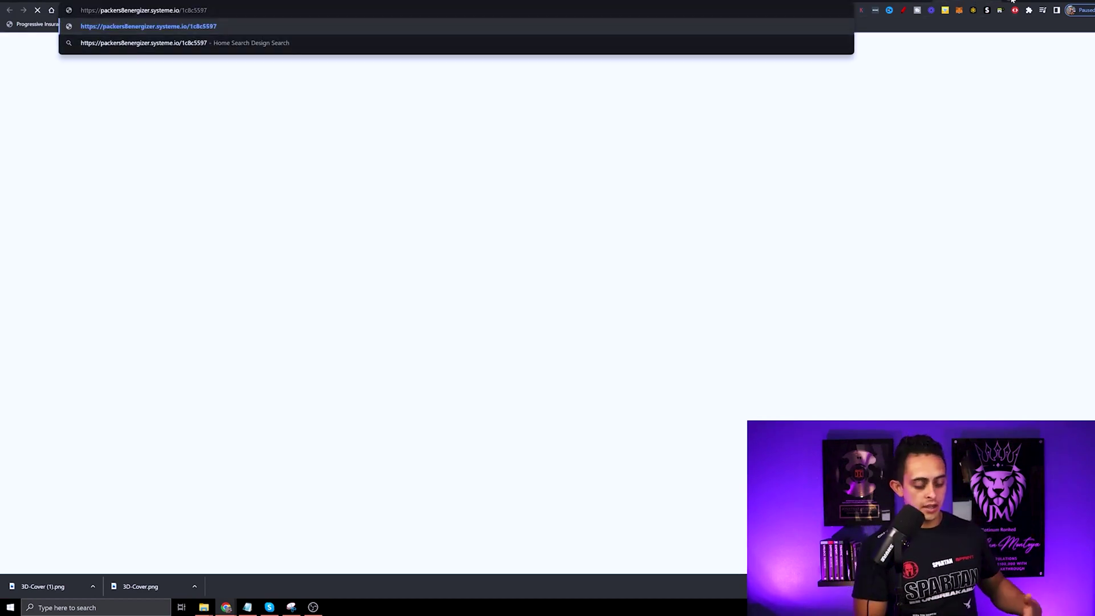
key("Return")
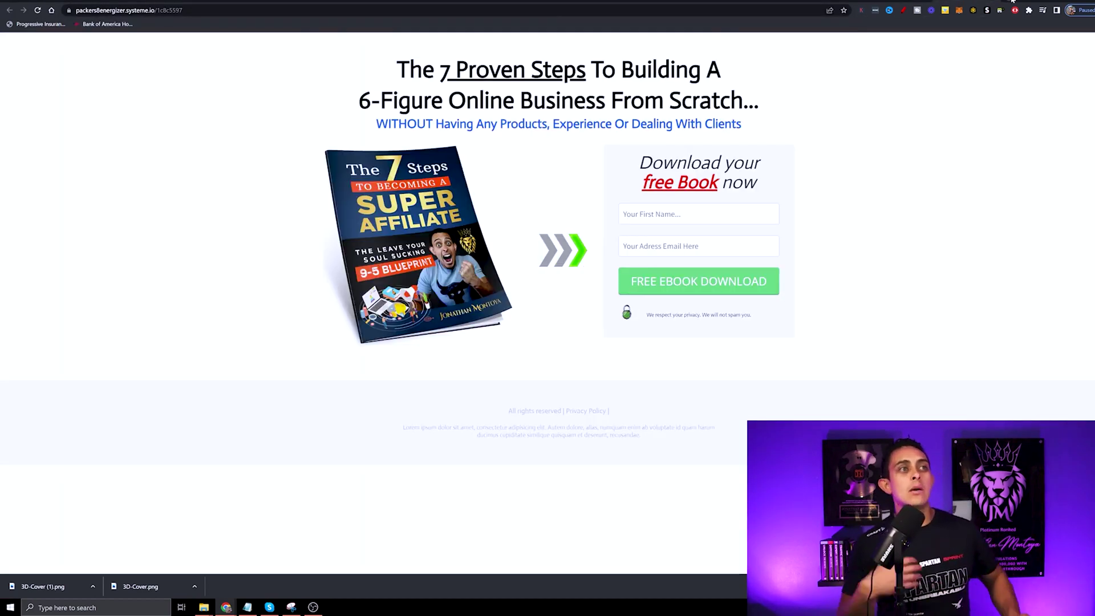
Zoom the live page to 125%, fill the first name, submit with a blank email, and return to the funnel
key("ctrl+plus")
key("ctrl+plus")
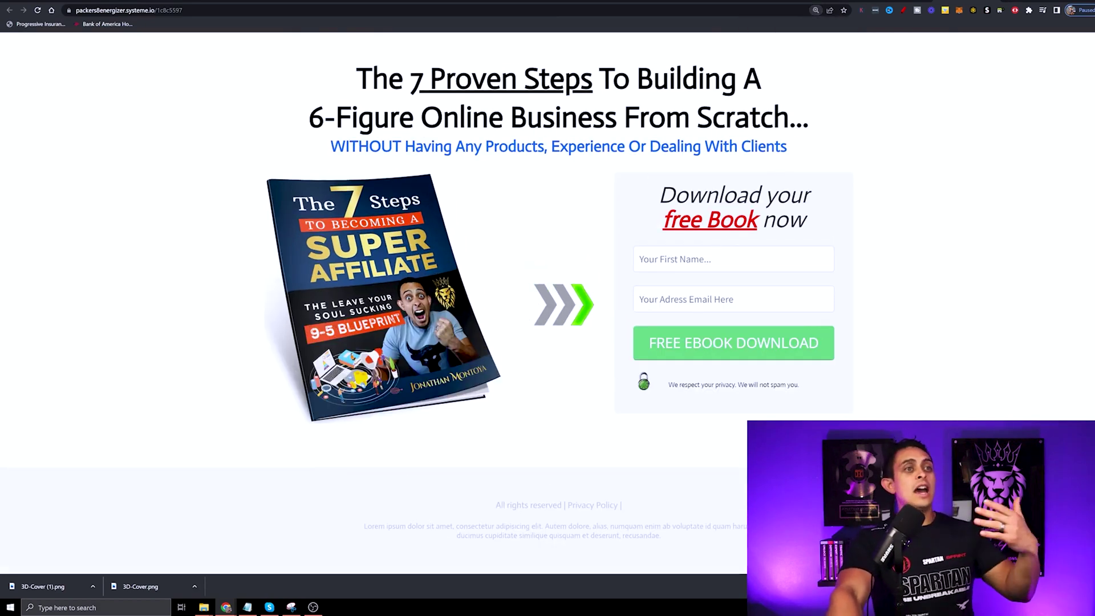
left_click(698, 263)
left_click(698, 285)
left_click(713, 299)
left_click(919, 290)
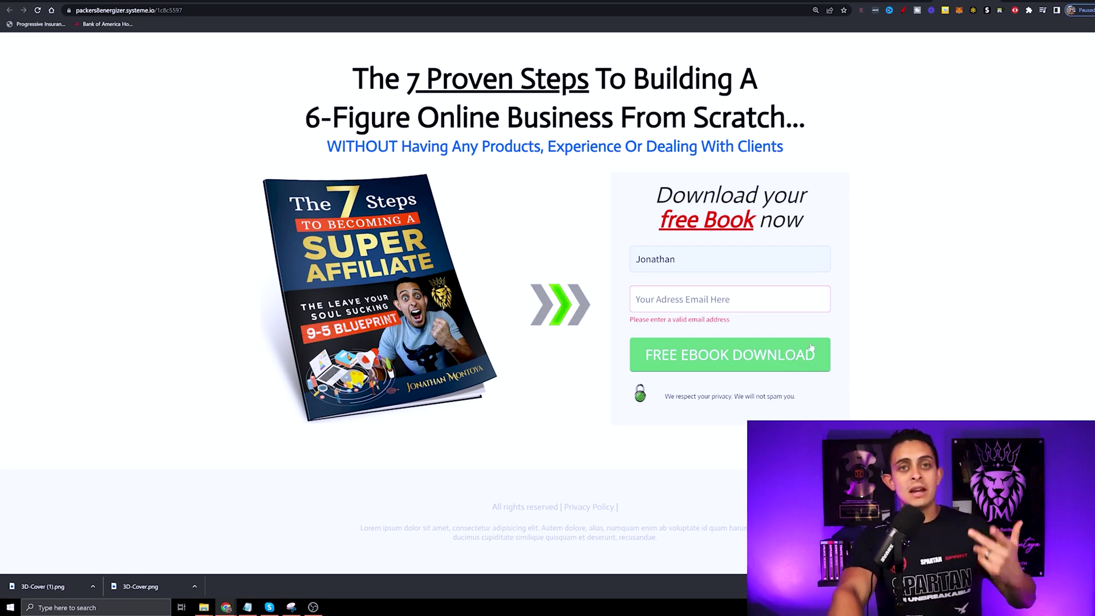
left_click(506, 3)
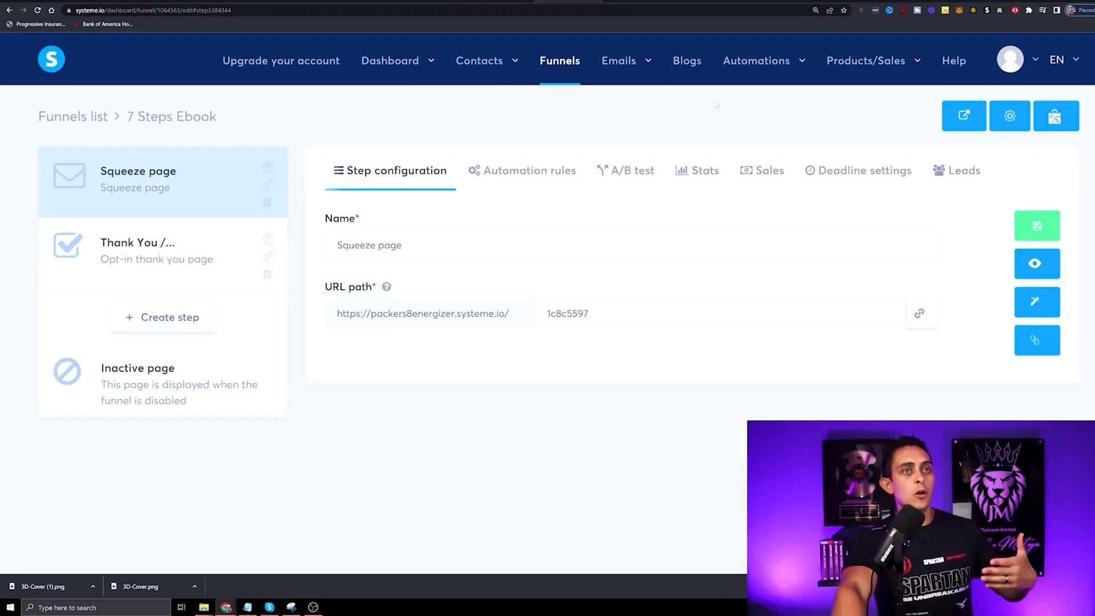
Confirm the Squeeze page's Leads list is empty, then show its Automation rules tab
left_click(956, 170)
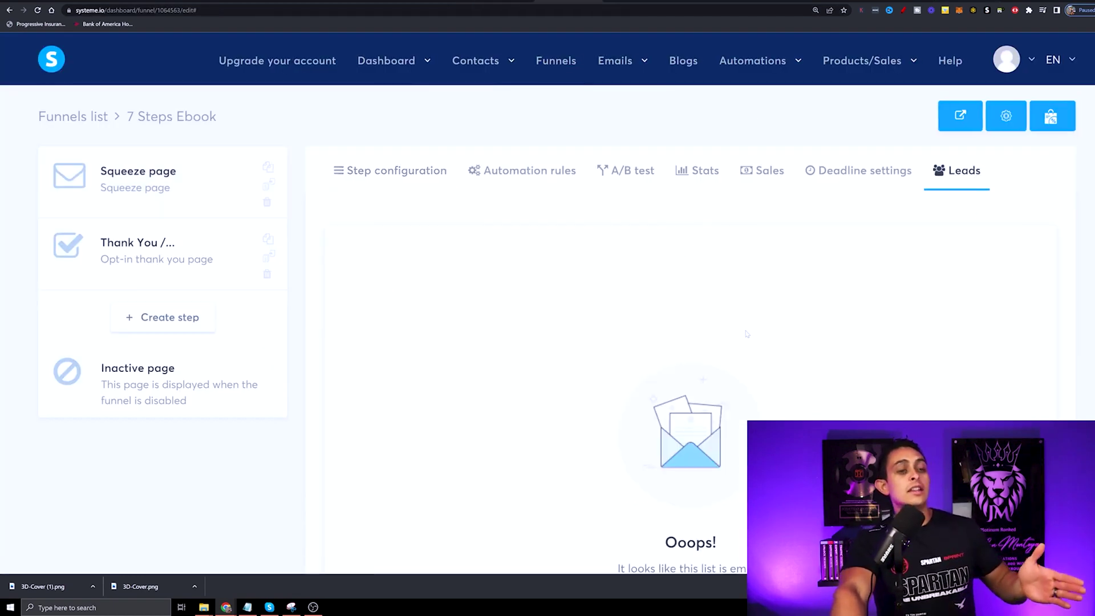
scroll(746, 333, "down", 2)
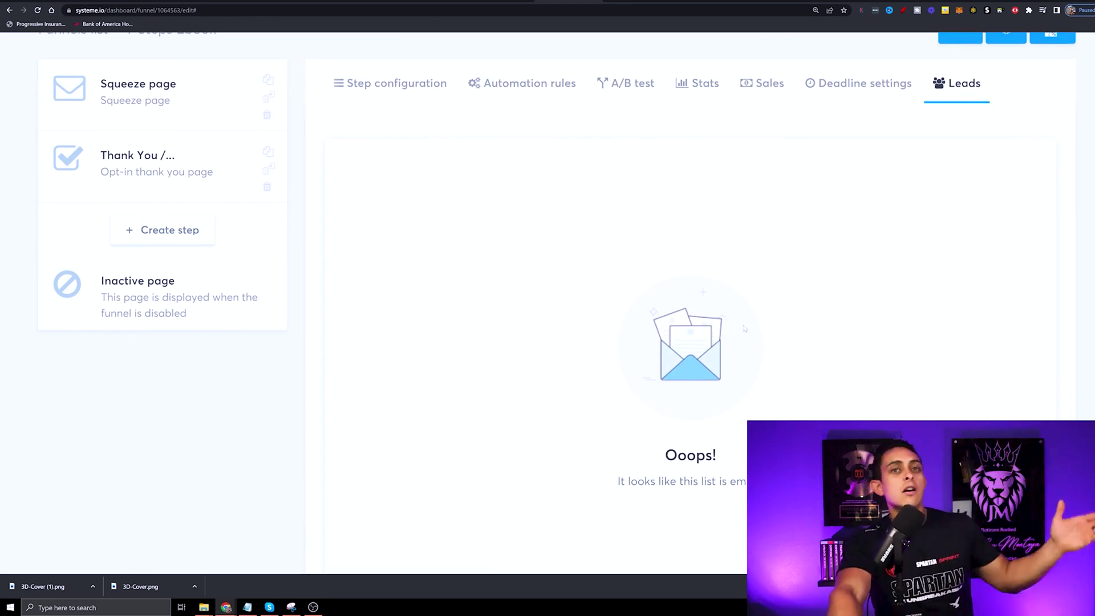
scroll(745, 329, "up", 2)
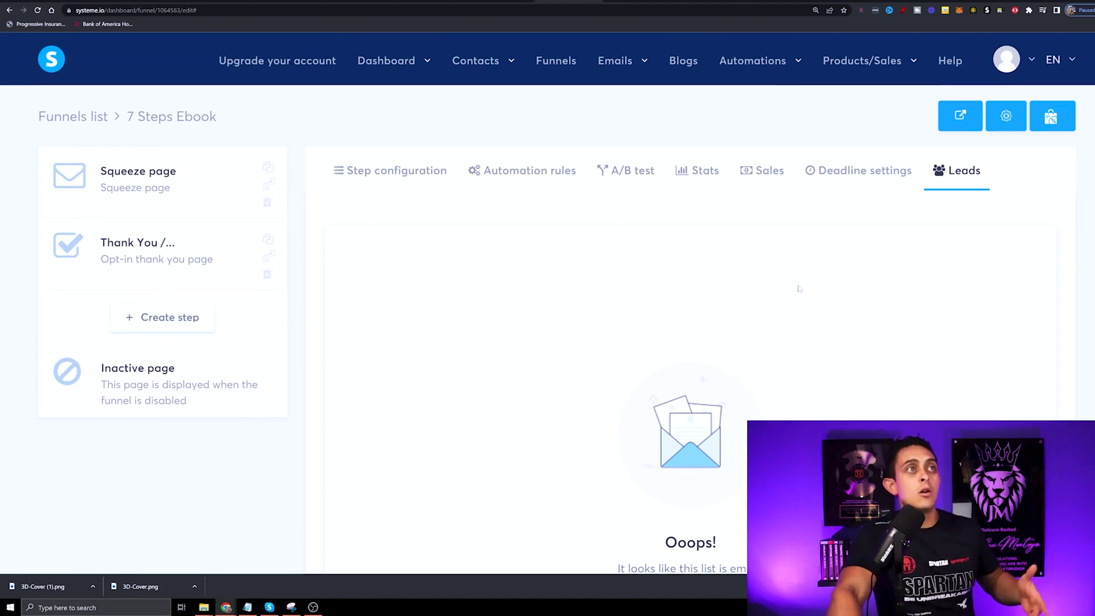
left_click(502, 1)
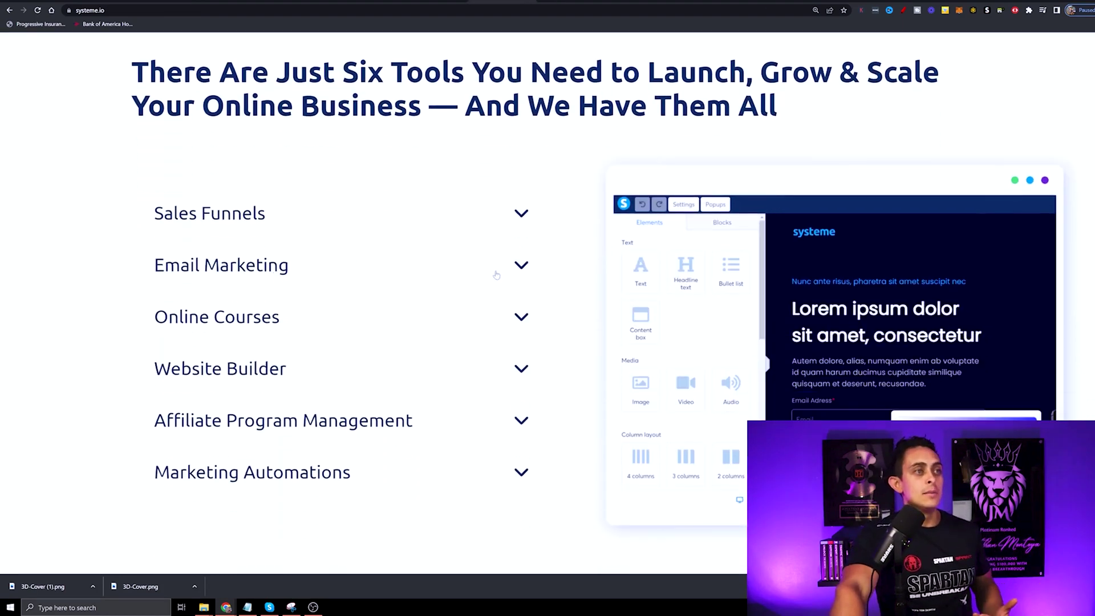
left_click(521, 265)
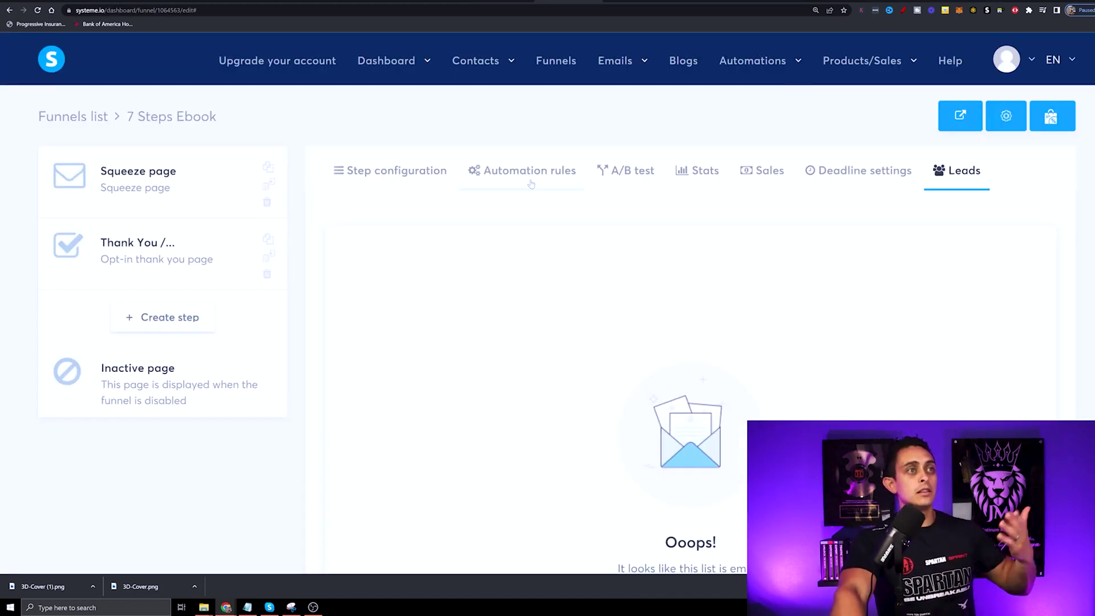
left_click(530, 184)
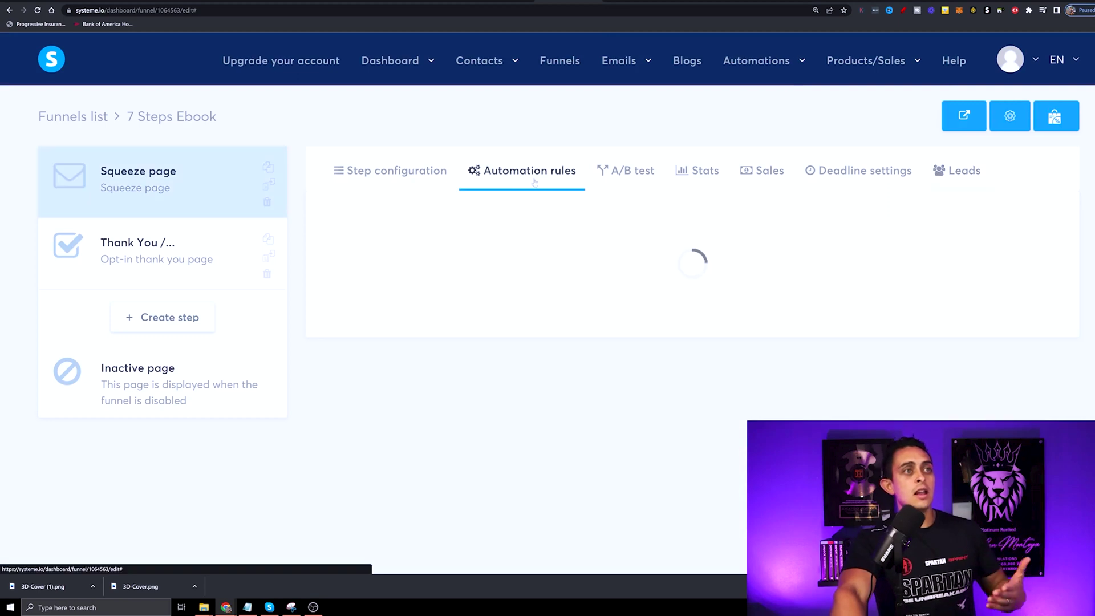
scroll(887, 265, "down", 2)
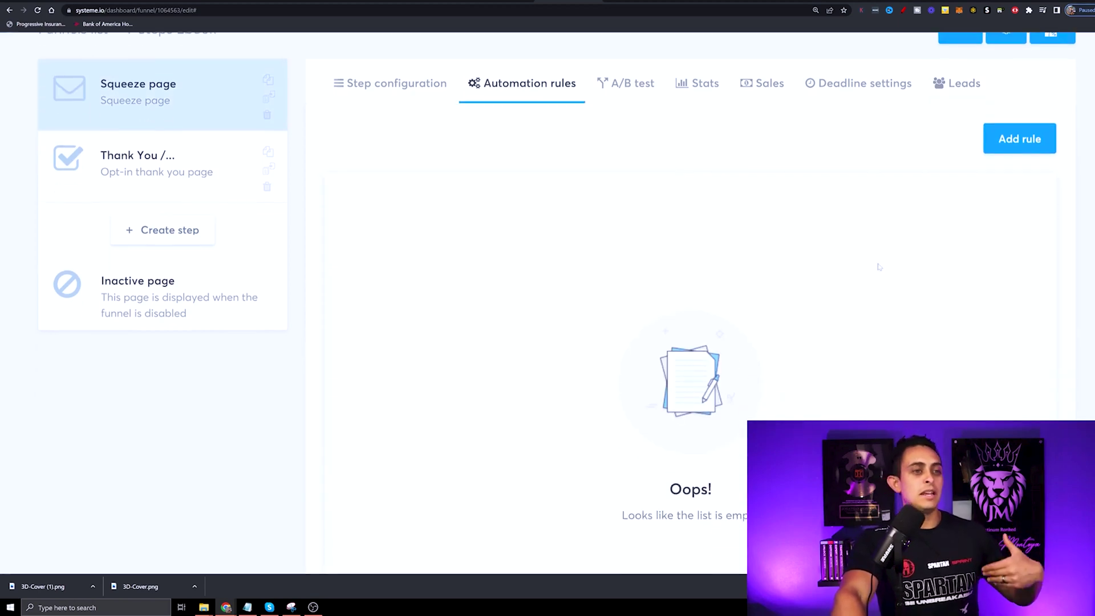
key("alt+shift+d")
mouse_move(396, 245)
left_mouse_down()
mouse_move(402, 218)
mouse_move(491, 232)
mouse_move(396, 254)
mouse_move(401, 216)
mouse_move(493, 211)
left_mouse_up()
left_click(551, 239)
mouse_move(601, 239)
left_mouse_down()
mouse_move(550, 242)
mouse_move(641, 243)
left_mouse_up()
mouse_move(349, 208)
left_mouse_down()
mouse_move(341, 246)
mouse_move(365, 206)
left_mouse_up()
left_click_drag(352, 307, 391, 334)
mouse_move(376, 292)
left_mouse_down()
mouse_move(533, 344)
mouse_move(435, 340)
mouse_move(549, 289)
left_mouse_up()
mouse_move(354, 418)
left_mouse_down()
mouse_move(378, 432)
mouse_move(362, 457)
left_mouse_up()
mouse_move(379, 393)
left_mouse_down()
mouse_move(335, 473)
mouse_move(473, 410)
mouse_move(541, 465)
mouse_move(439, 448)
left_mouse_up()
left_click_drag(482, 415, 643, 425)
left_click_drag(643, 425, 622, 464)
left_click_drag(673, 459, 699, 419)
left_click_drag(721, 419, 742, 444)
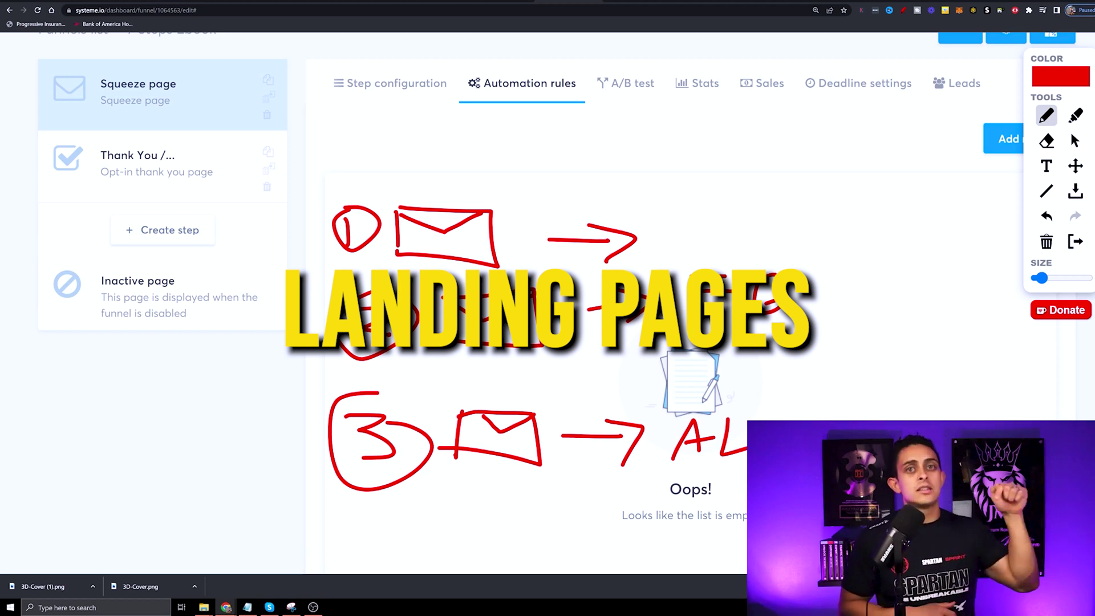
scroll(808, 345, "up", 2)
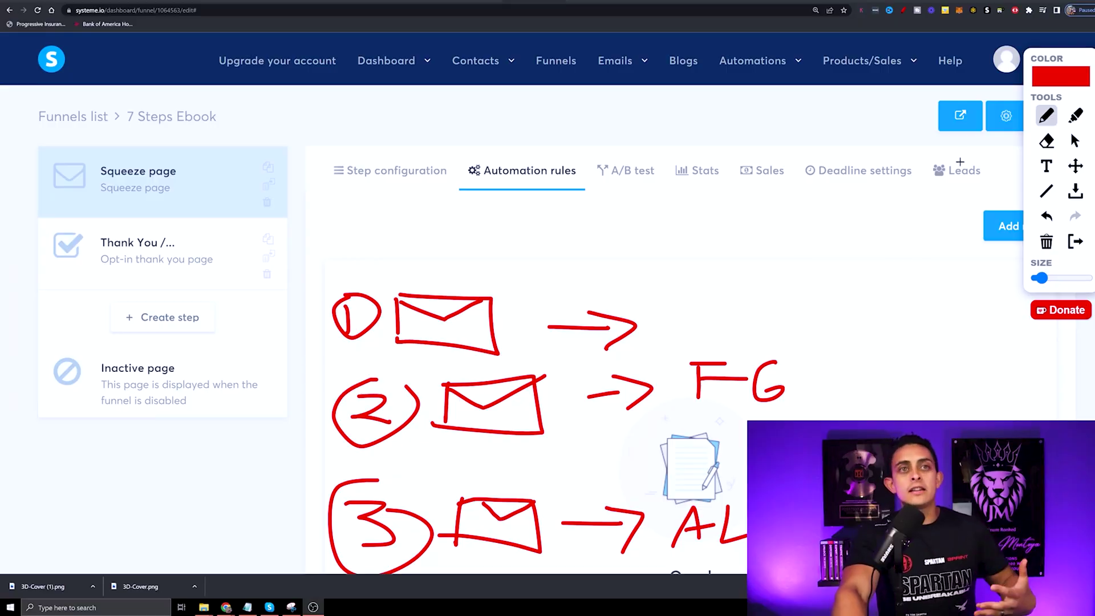
mouse_move(956, 150)
left_mouse_down()
mouse_move(970, 156)
mouse_move(920, 174)
mouse_move(935, 160)
left_mouse_up()
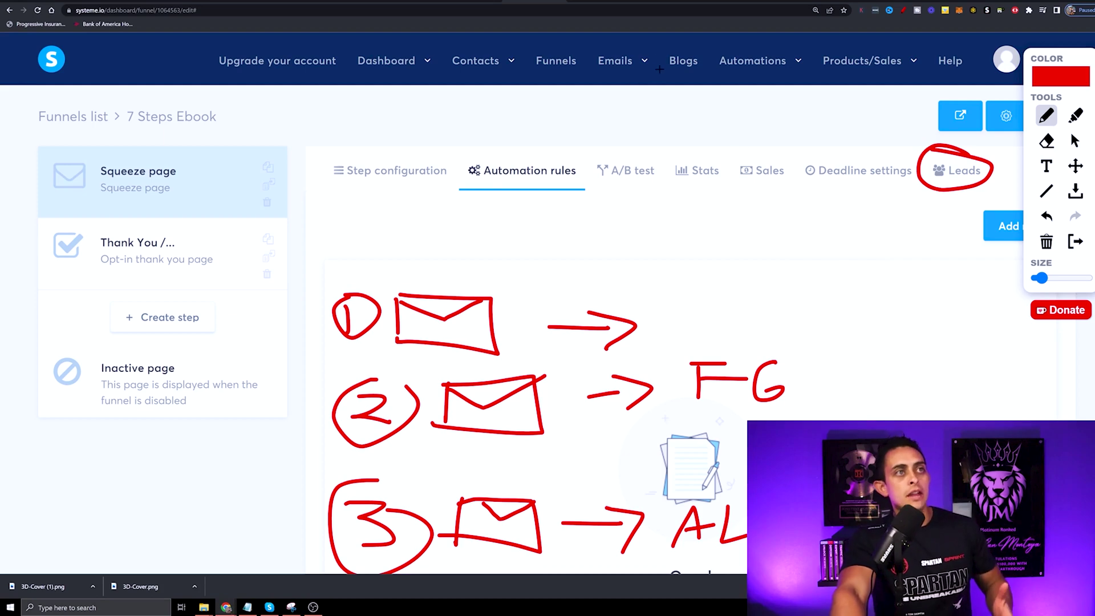
mouse_move(642, 45)
left_mouse_down()
mouse_move(599, 86)
mouse_move(633, 44)
left_mouse_up()
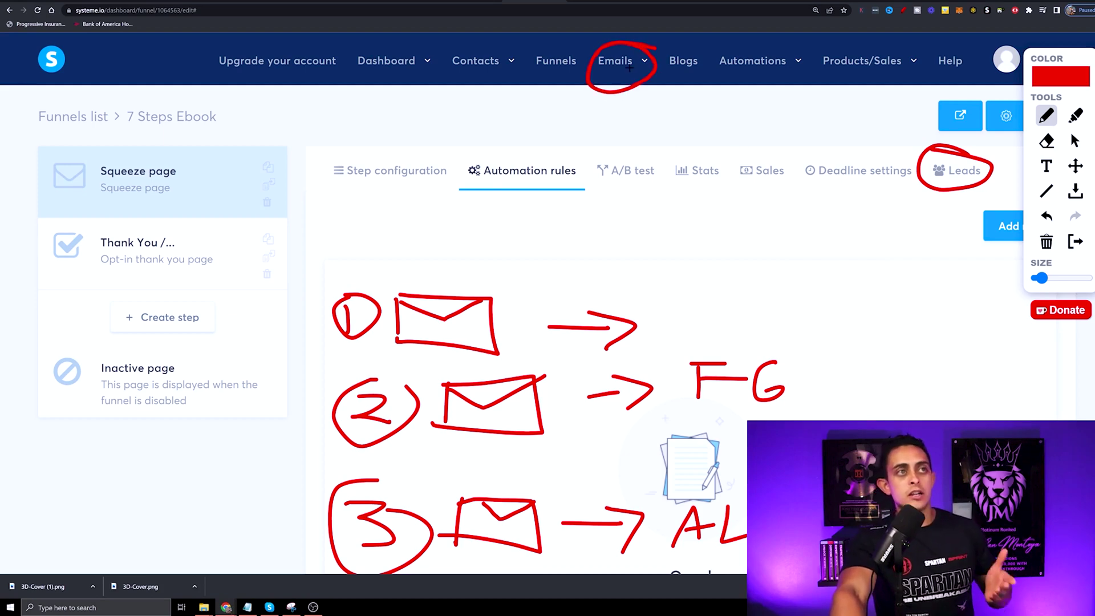
key("Escape")
mouse_move(634, 64)
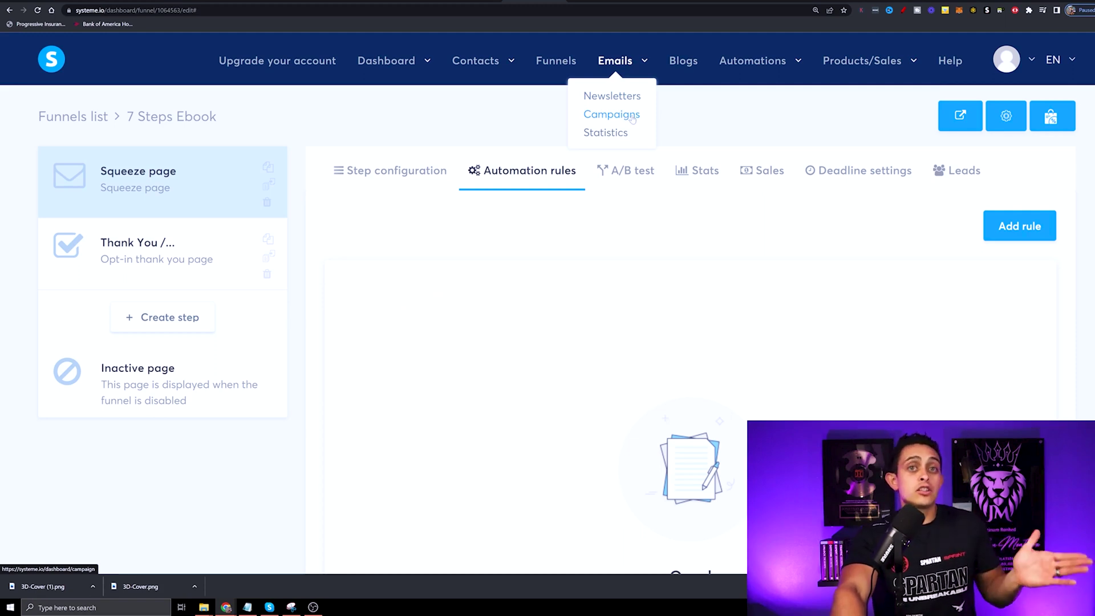
left_click(903, 10)
mouse_move(931, 188)
left_mouse_down()
mouse_move(932, 208)
mouse_move(963, 190)
left_mouse_up()
mouse_move(978, 183)
left_mouse_down()
mouse_move(972, 197)
mouse_move(978, 184)
left_mouse_up()
mouse_move(792, 305)
left_mouse_down()
mouse_move(924, 220)
mouse_move(905, 266)
left_mouse_up()
mouse_move(674, 354)
left_mouse_down()
mouse_move(761, 289)
mouse_move(654, 345)
left_mouse_up()
mouse_move(674, 303)
left_mouse_down()
mouse_move(772, 293)
mouse_move(773, 280)
left_mouse_up()
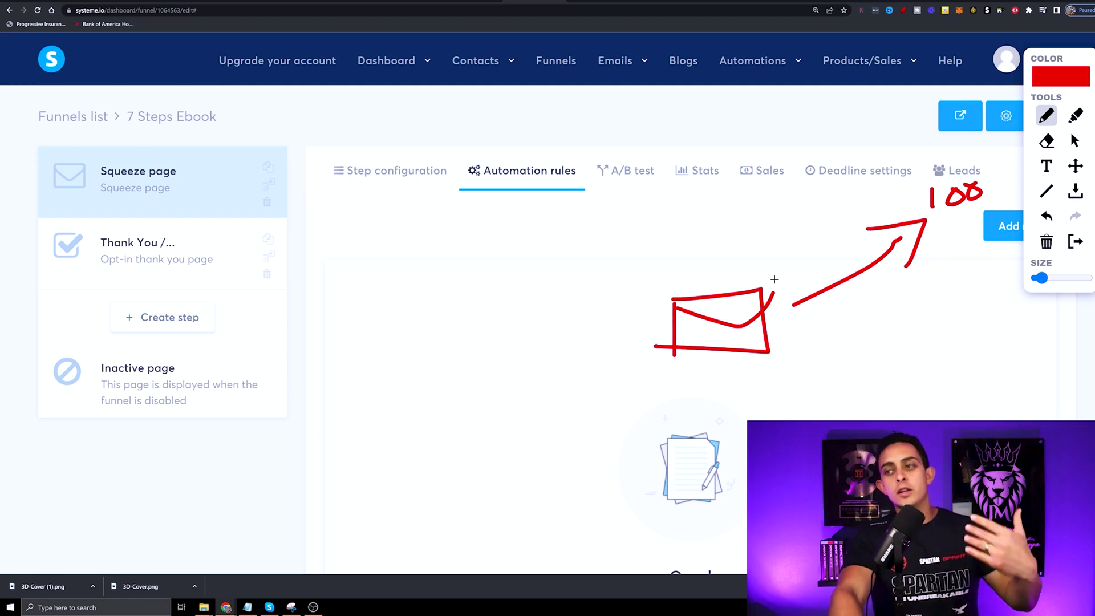